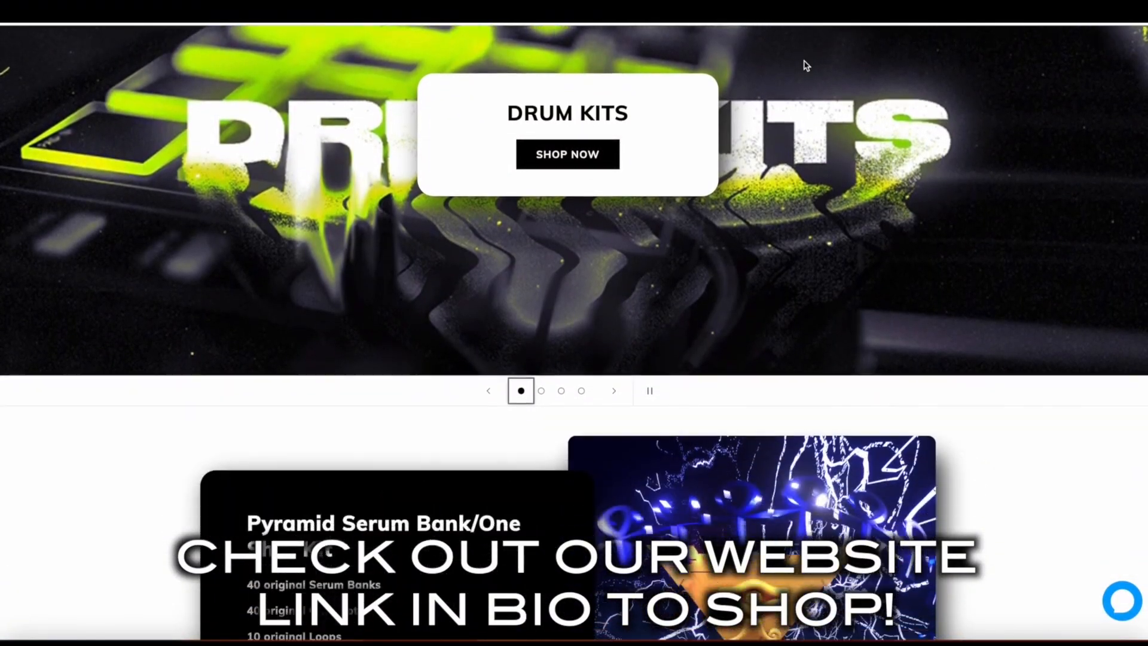
- Browse the record label's store page from the drum kits banner down to the Collections section
scroll(805, 66, "down", 10)
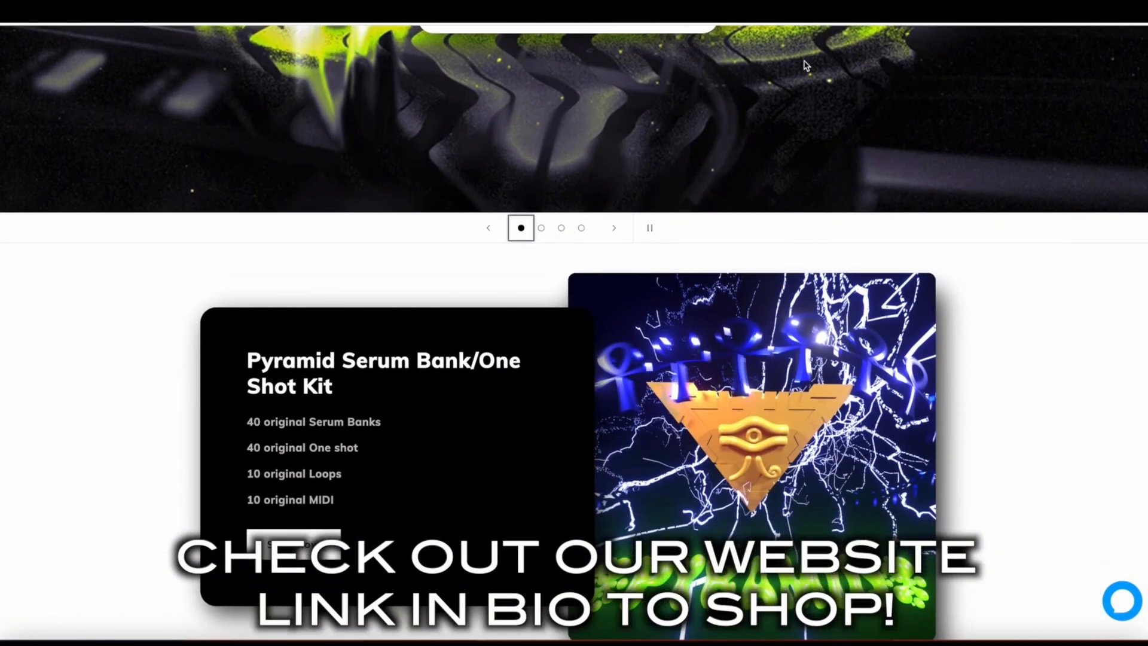
scroll(805, 66, "down", 10)
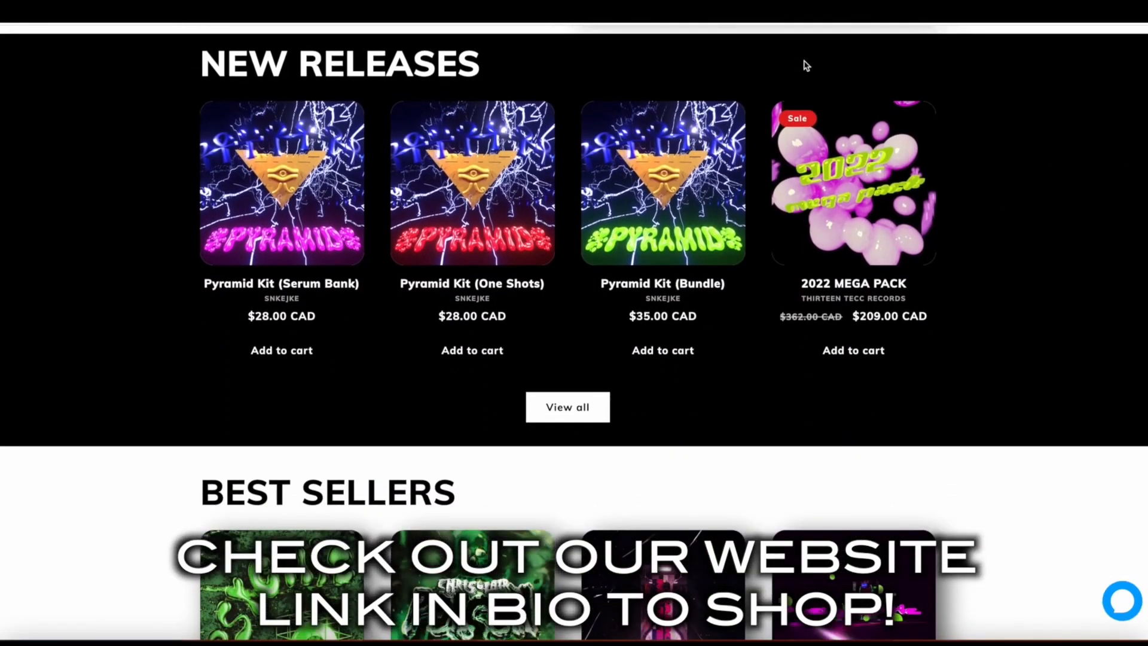
scroll(805, 66, "down", 10)
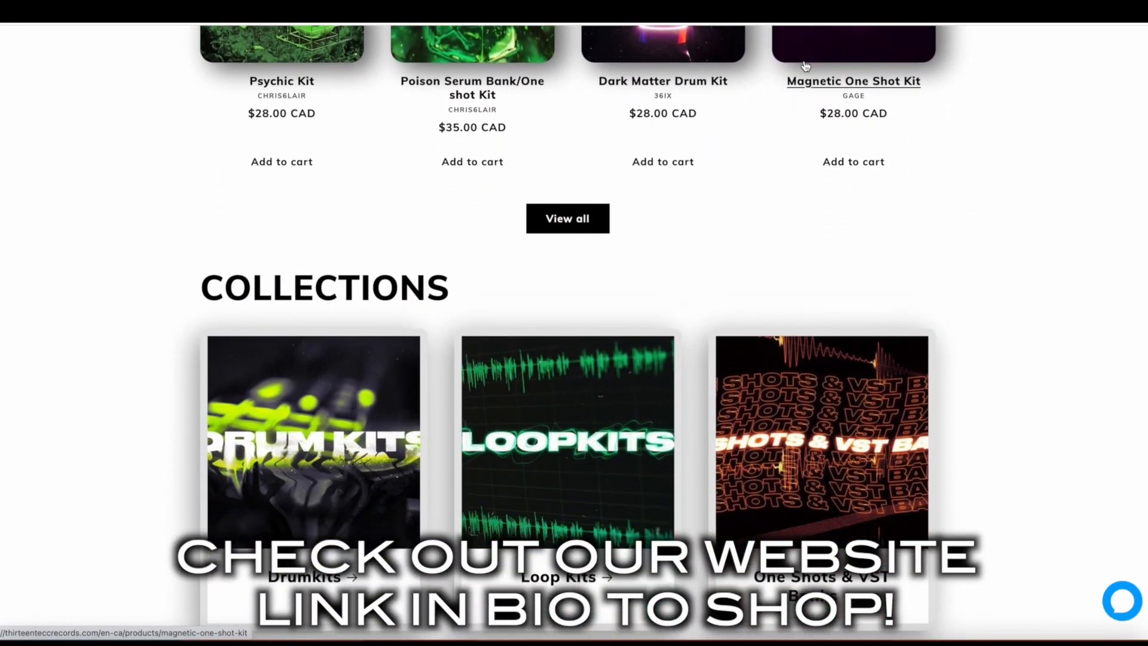
scroll(805, 66, "down", 10)
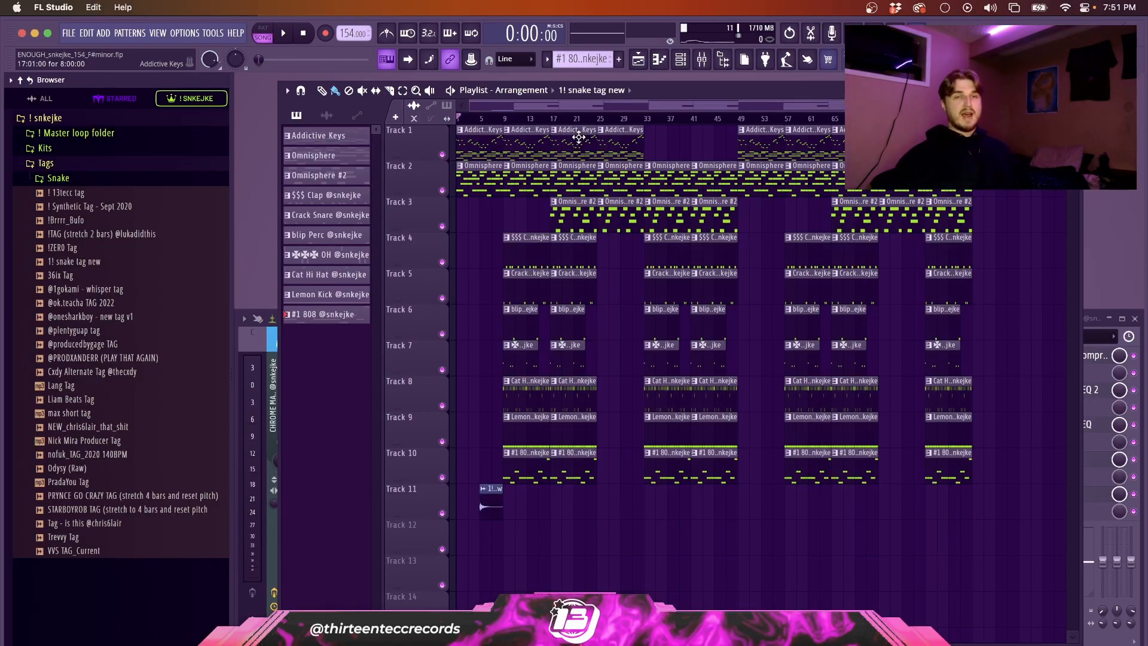
- Open the Addictive Keys pattern in the piano roll and mark out the sustained chord notes below the melody
double_click(493, 150)
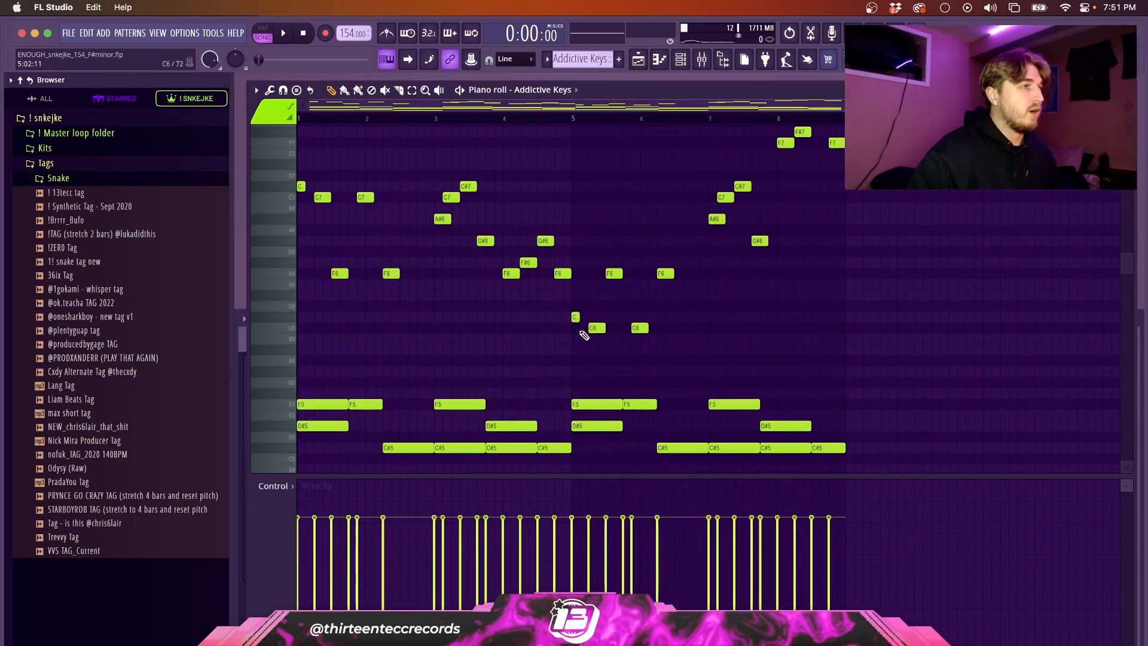
scroll(843, 303, "down", 4)
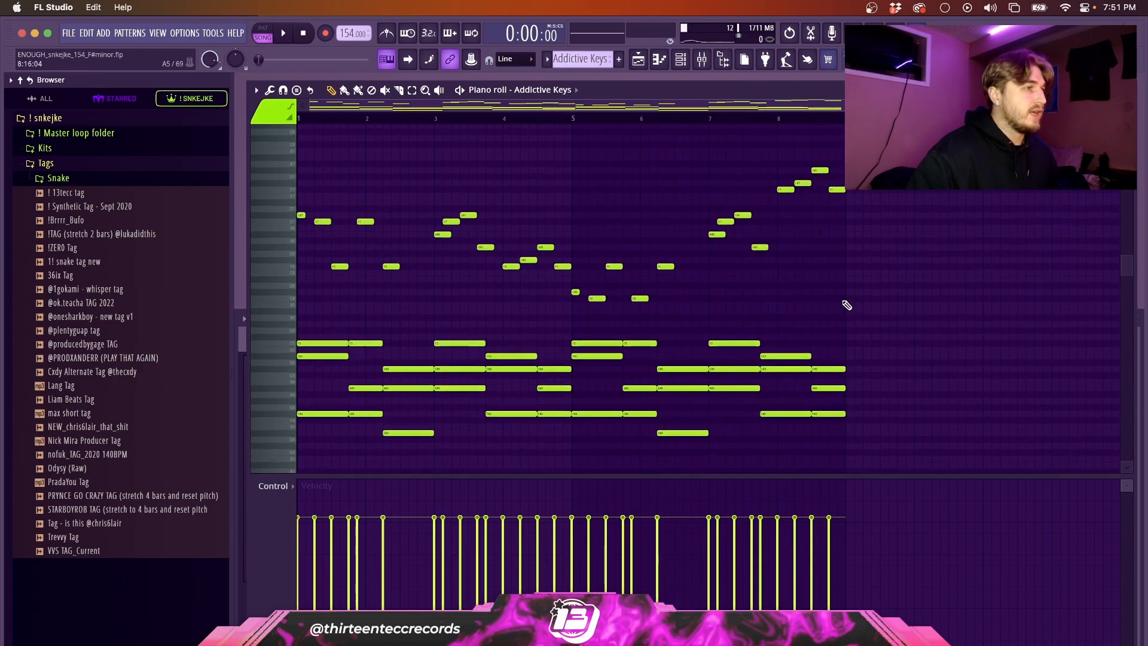
left_click_drag(297, 326, 978, 471)
right_click(964, 403)
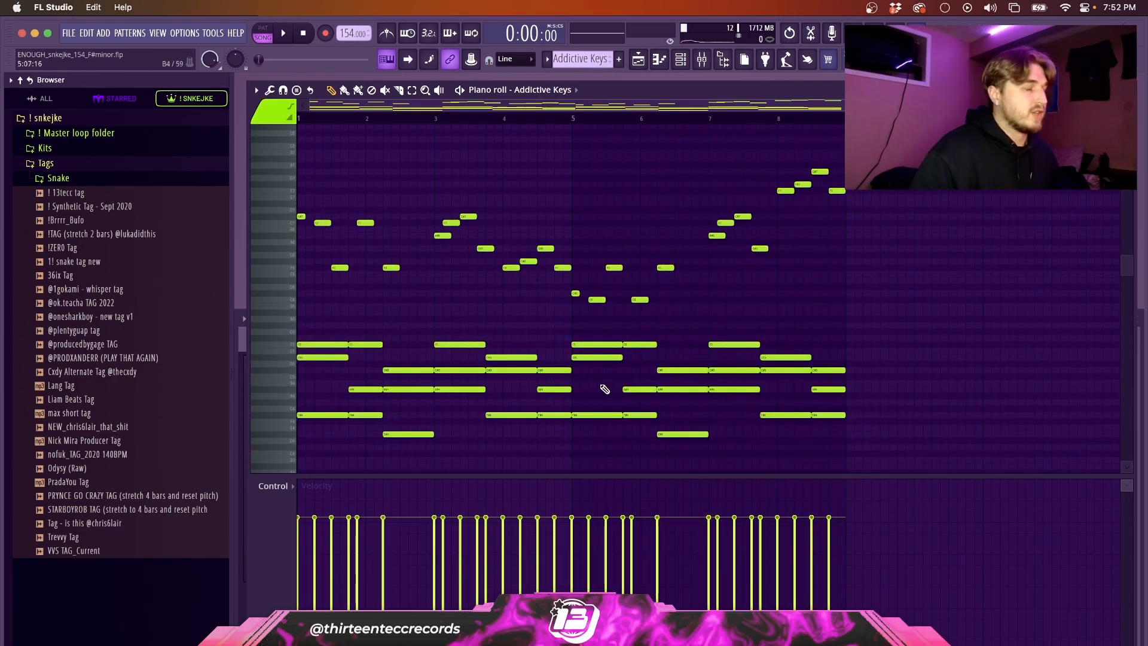
- Highlight the first chords of the Addictive Keys pattern one after another, including the lowest note in bar 2
left_click_drag(322, 336, 306, 468)
left_click_drag(360, 330, 364, 455)
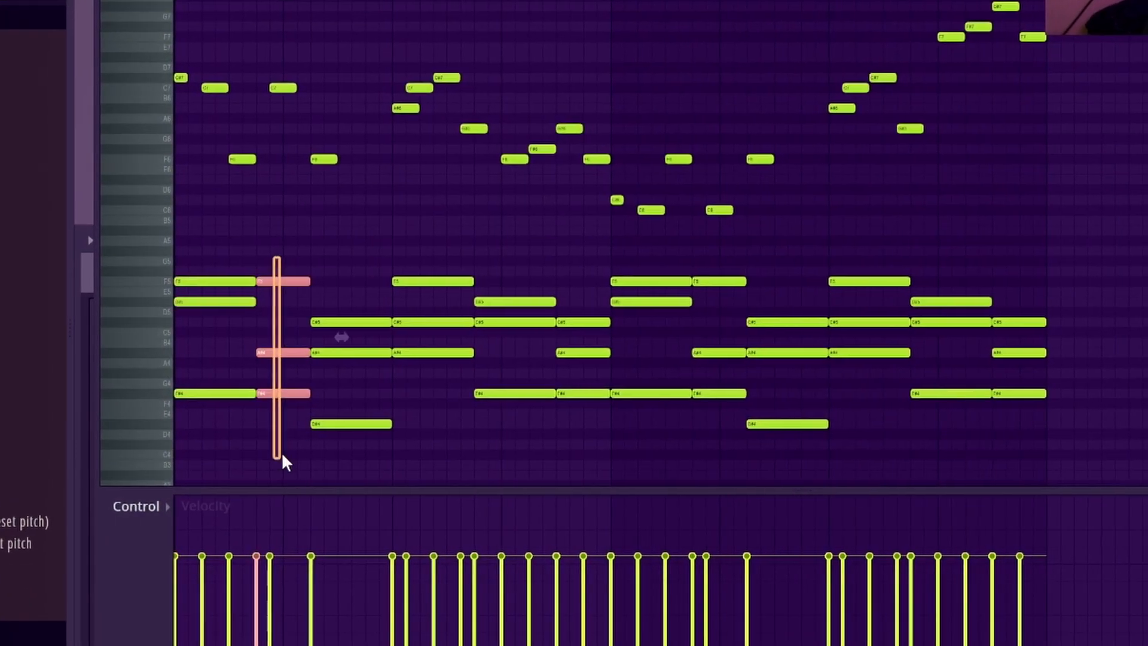
left_click_drag(335, 297, 364, 460)
left_click_drag(452, 257, 459, 461)
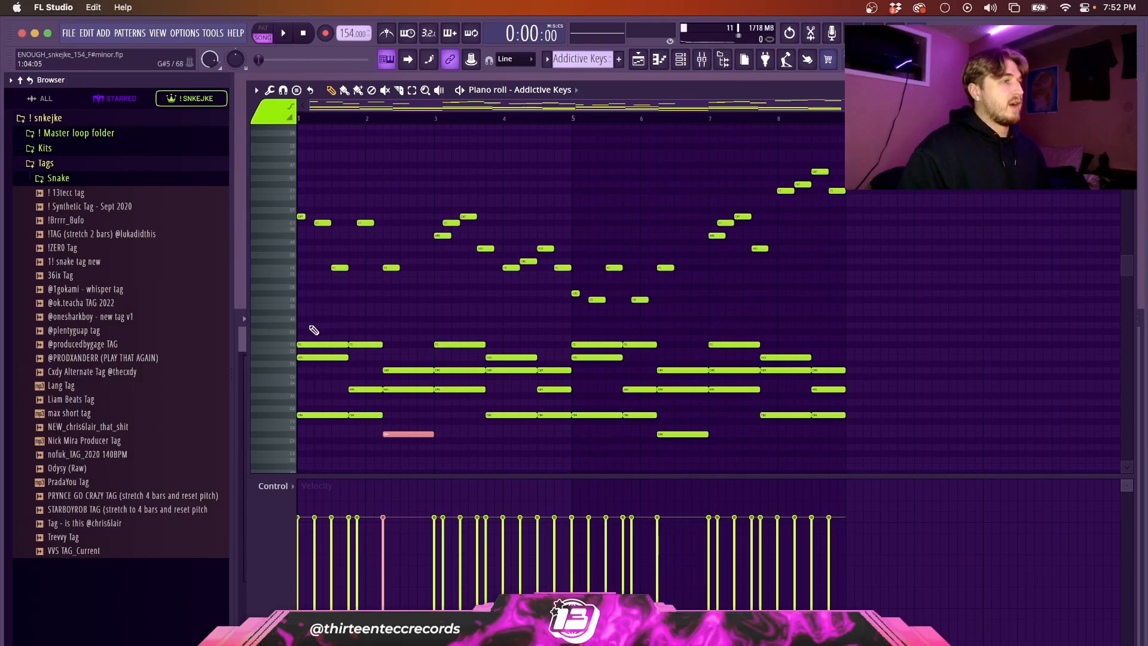
- Highlight the full chord progression and the melody above it separately, and clear the selection
left_click_drag(309, 323, 875, 463)
left_click(299, 341, "super")
left_click_drag(306, 309, 878, 481)
scroll(309, 199, "up", 1)
left_click_drag(309, 198, 876, 325)
left_click(829, 304)
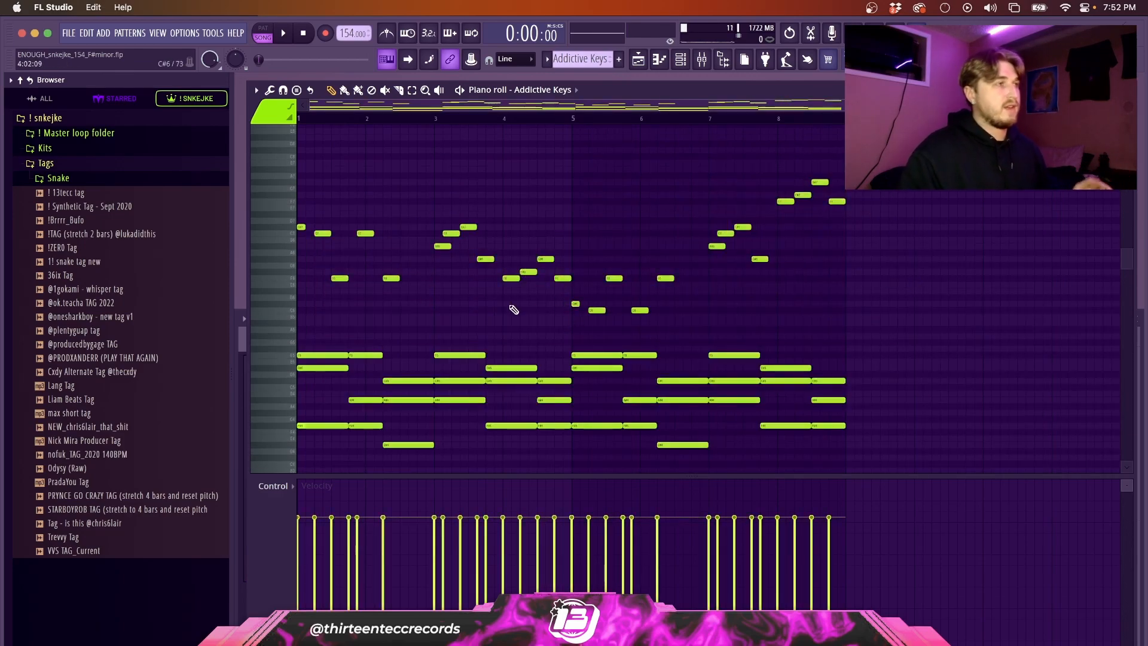
left_click(256, 90)
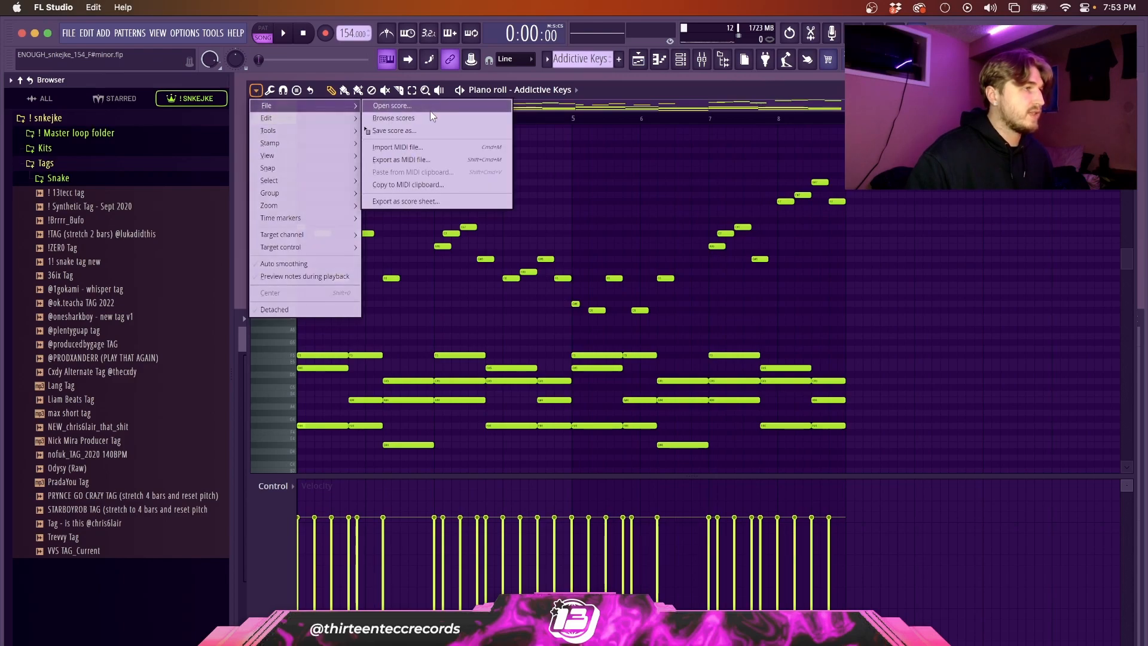
mouse_move(335, 162)
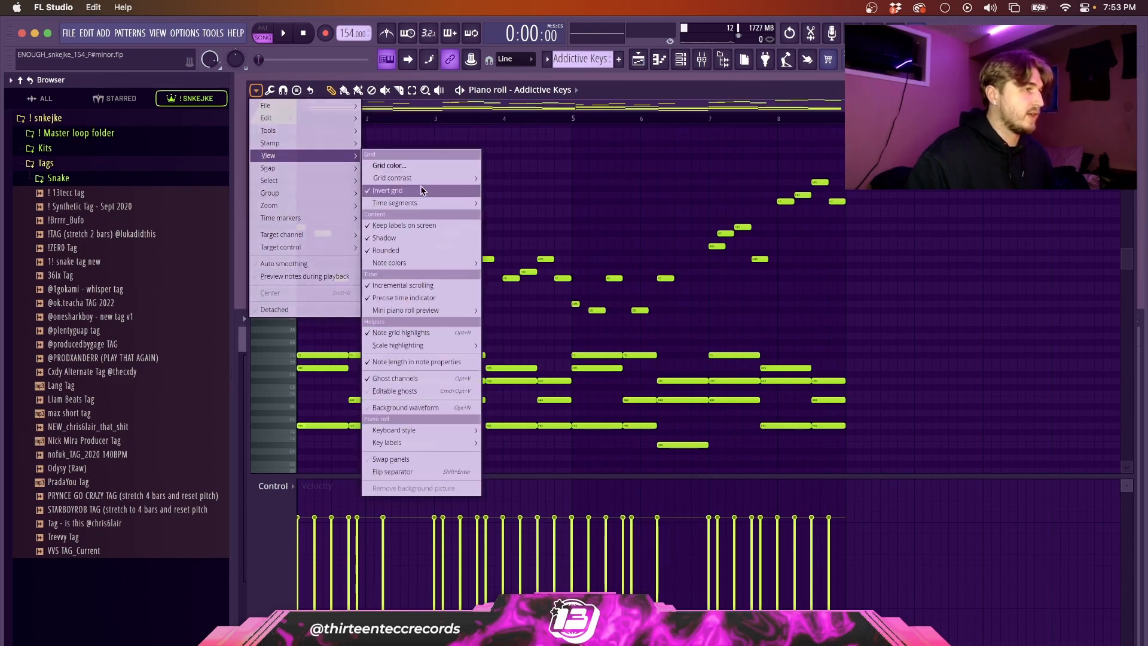
mouse_move(452, 311)
mouse_move(451, 348)
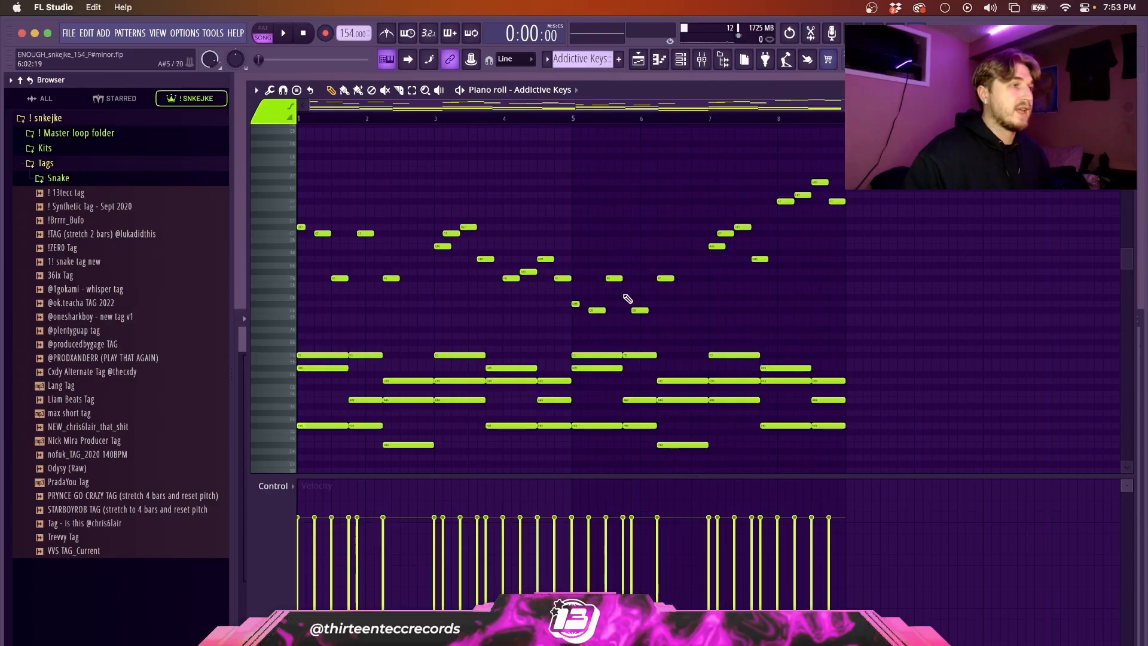
- Highlight all chord and melody notes of the Addictive Keys pattern together, and deselect them
left_click_drag(336, 195, 900, 473)
left_click(934, 335, "super")
scroll(621, 278, "up", 2)
left_click_drag(298, 167, 928, 462)
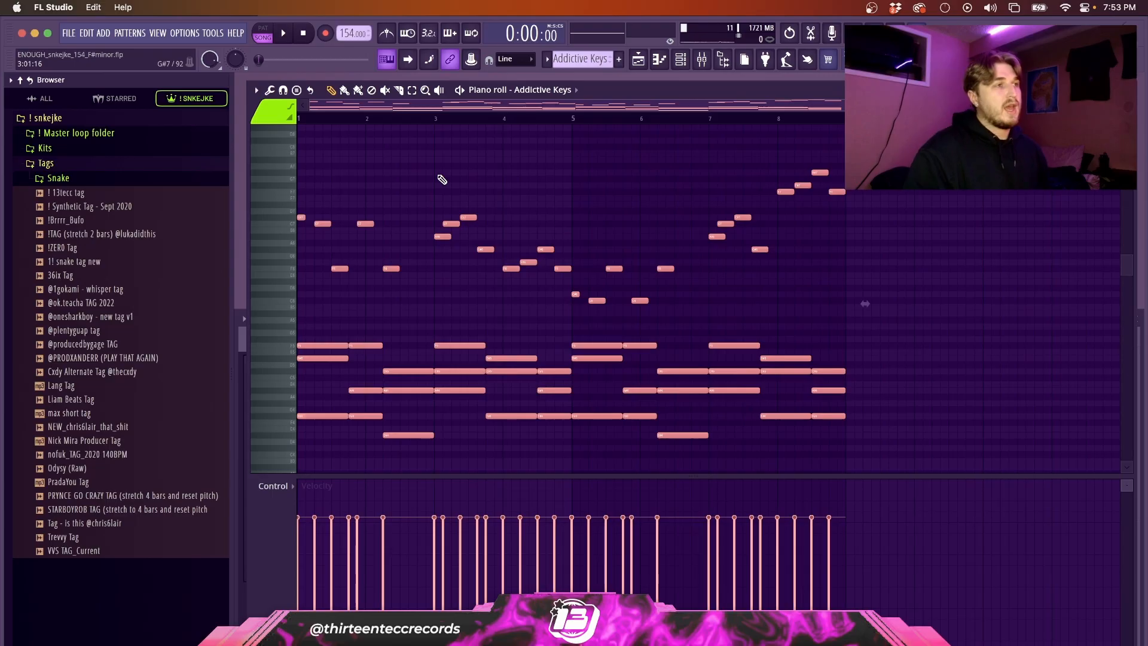
left_click(510, 172)
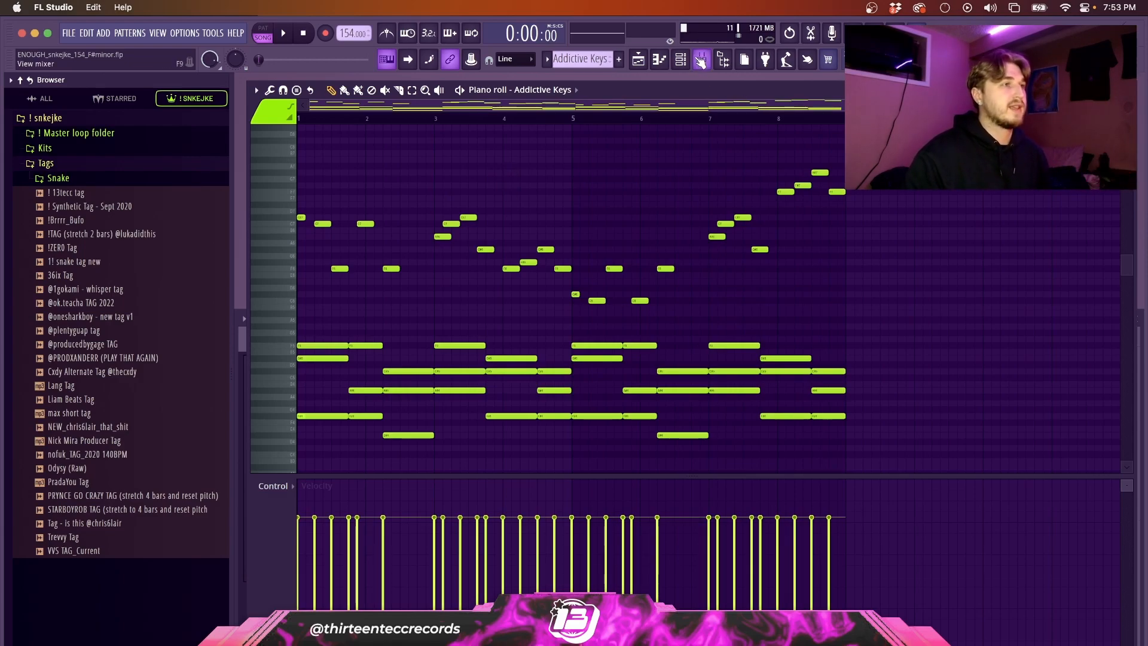
left_click(701, 61)
key("F6")
key("F6")
key("F9")
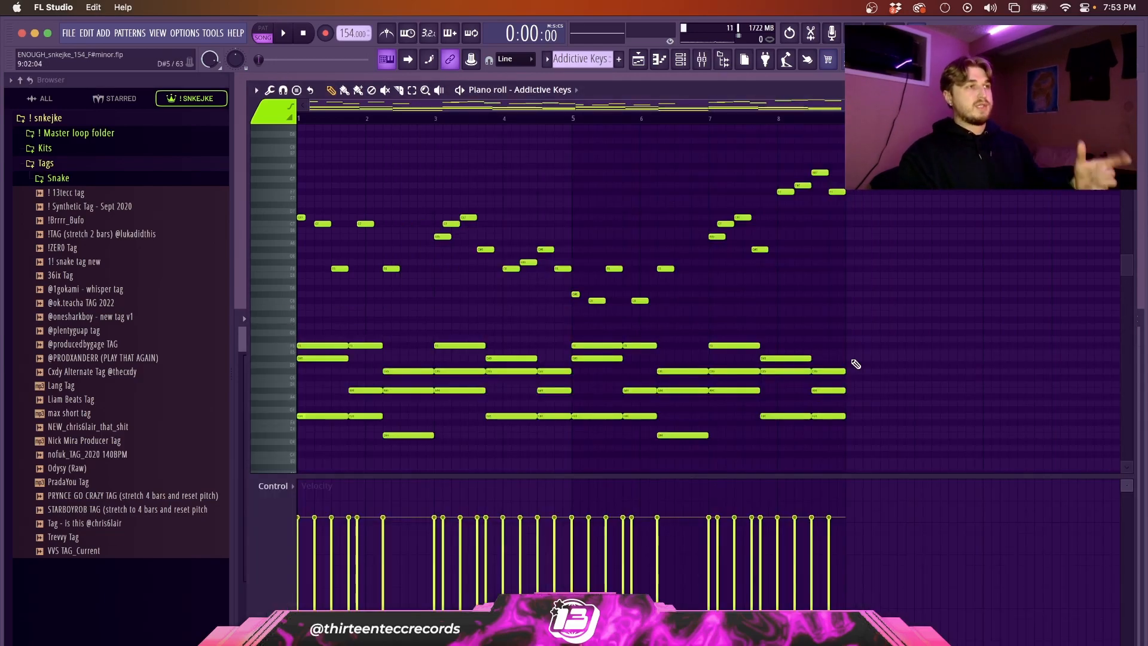
- Select all Addictive Keys notes and bring up the channel rack to view the channels
key("ctrl+a")
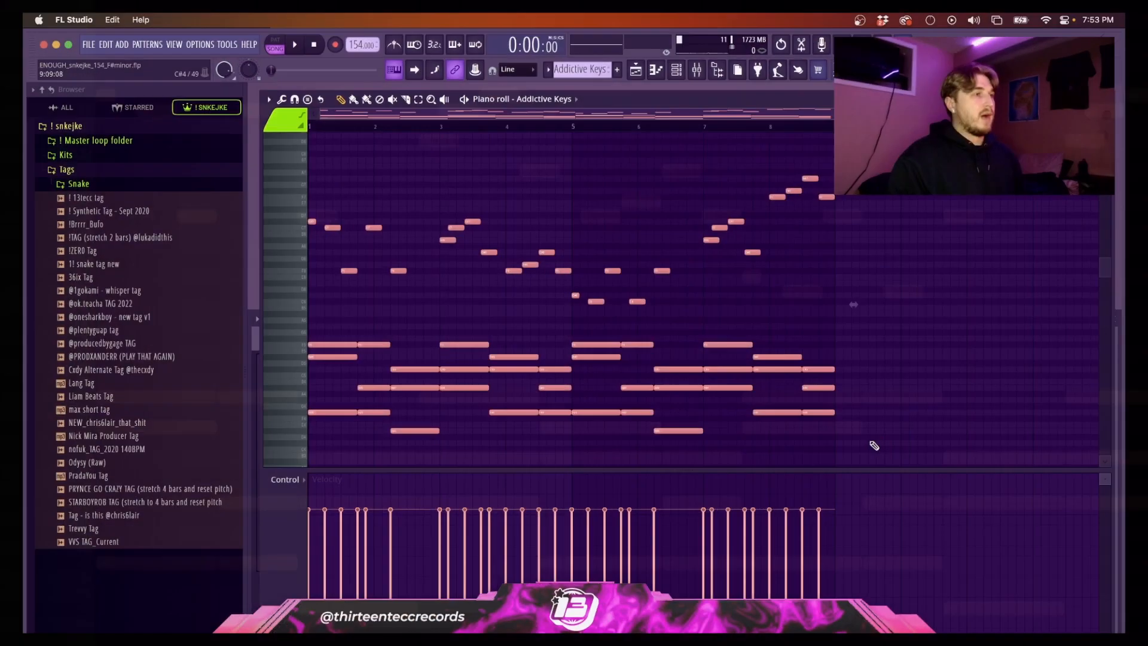
key("F6")
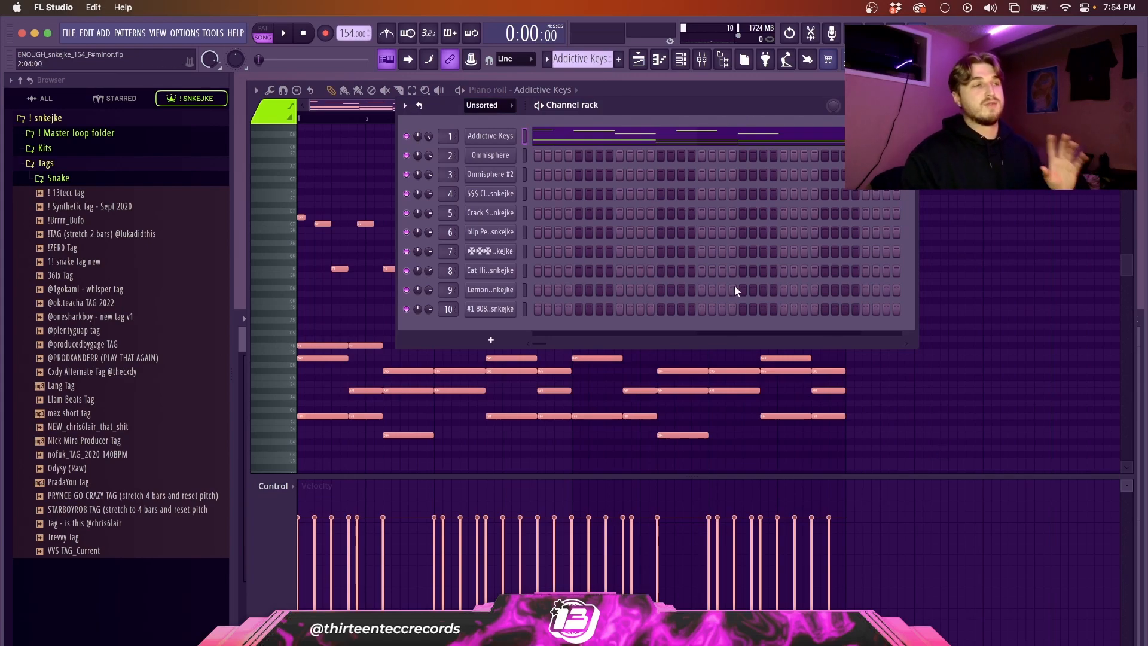
left_click(1002, 402)
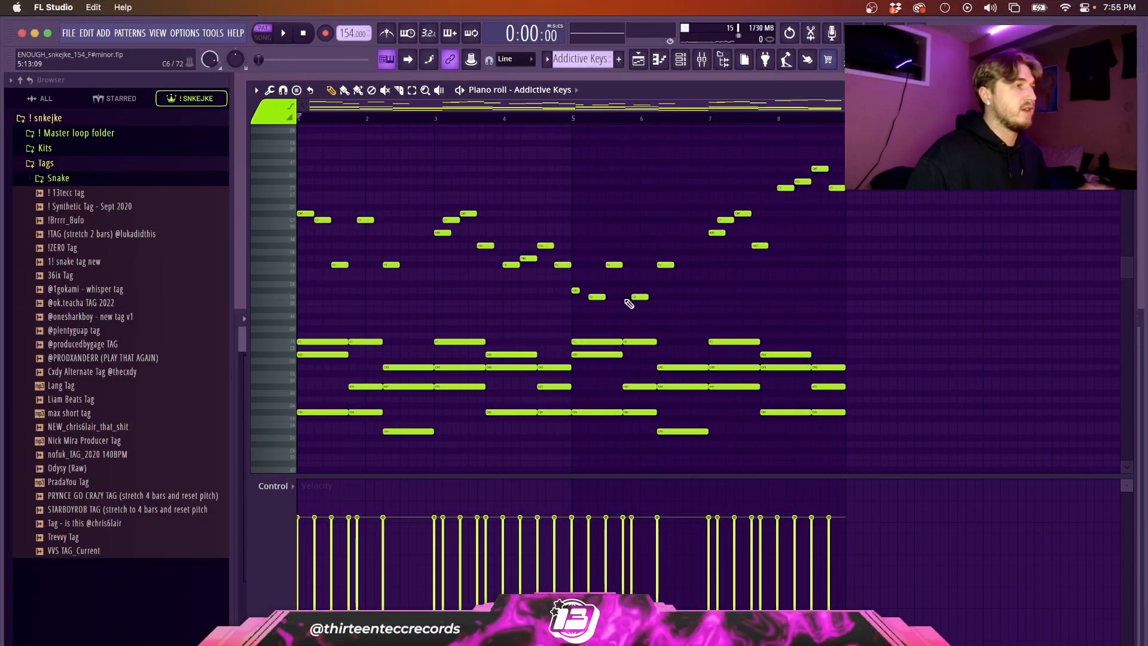
- Select all Addictive Keys notes, and switch to the #1 808 pattern in the piano roll
key("ctrl+a")
scroll(897, 447, "down", 1)
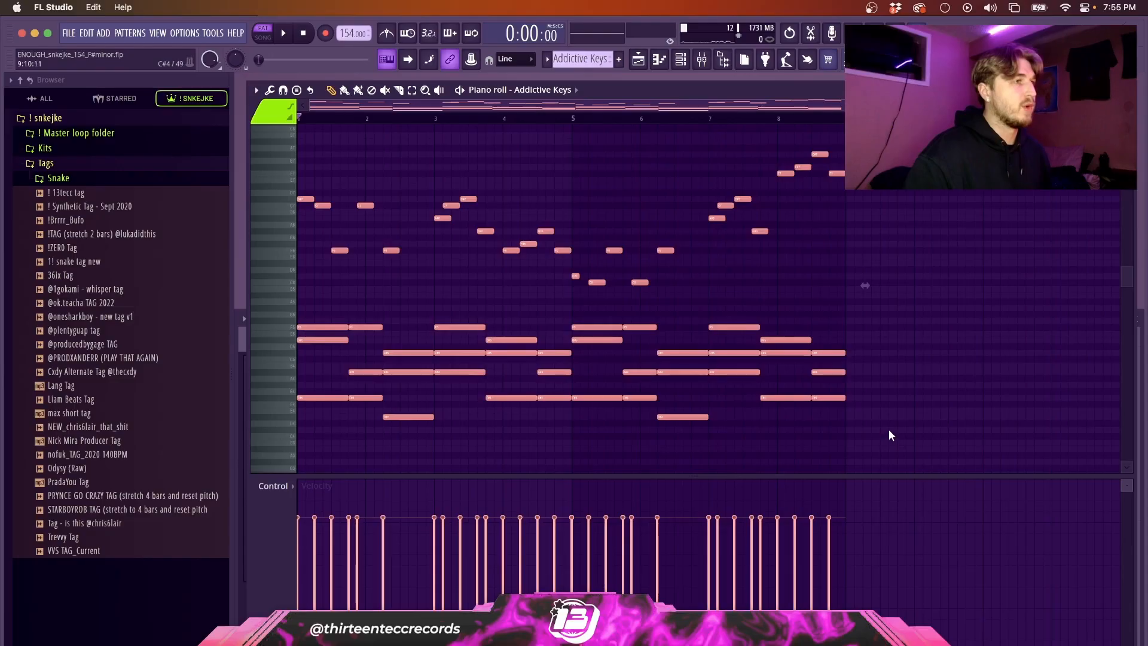
left_click(685, 64)
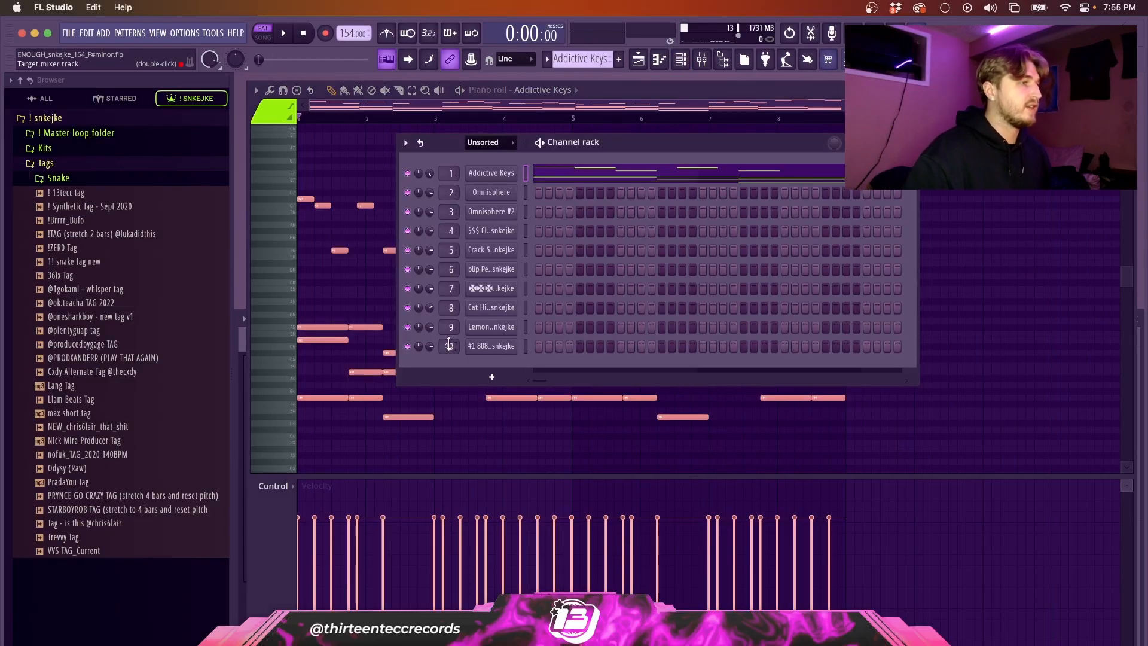
scroll(589, 65, "down", 9)
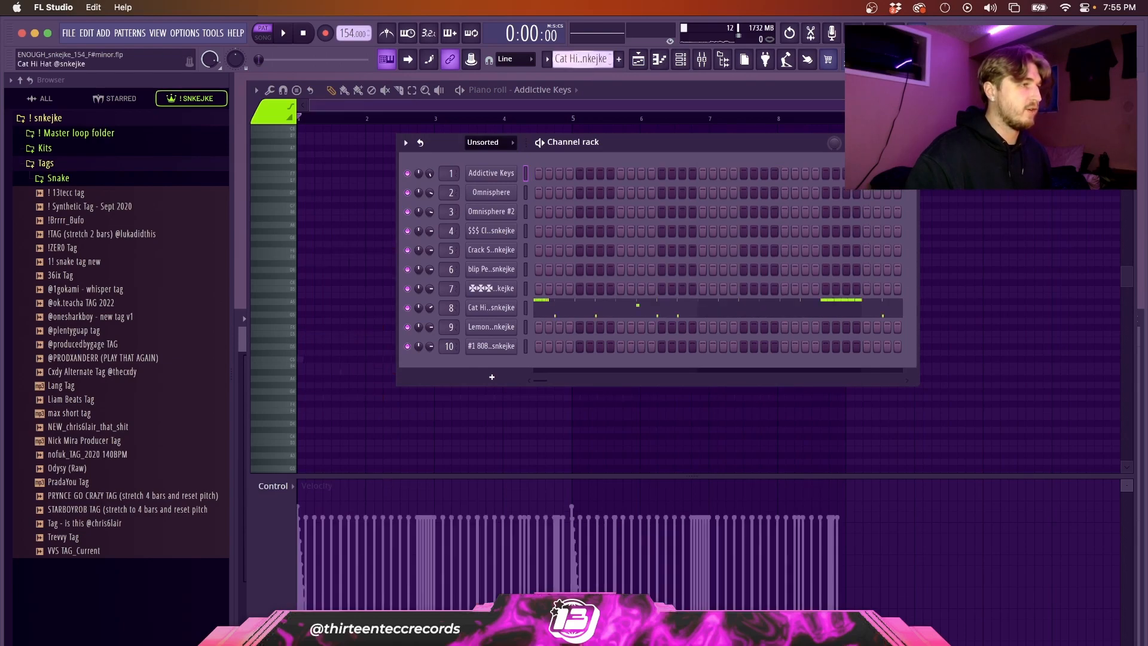
key("F6")
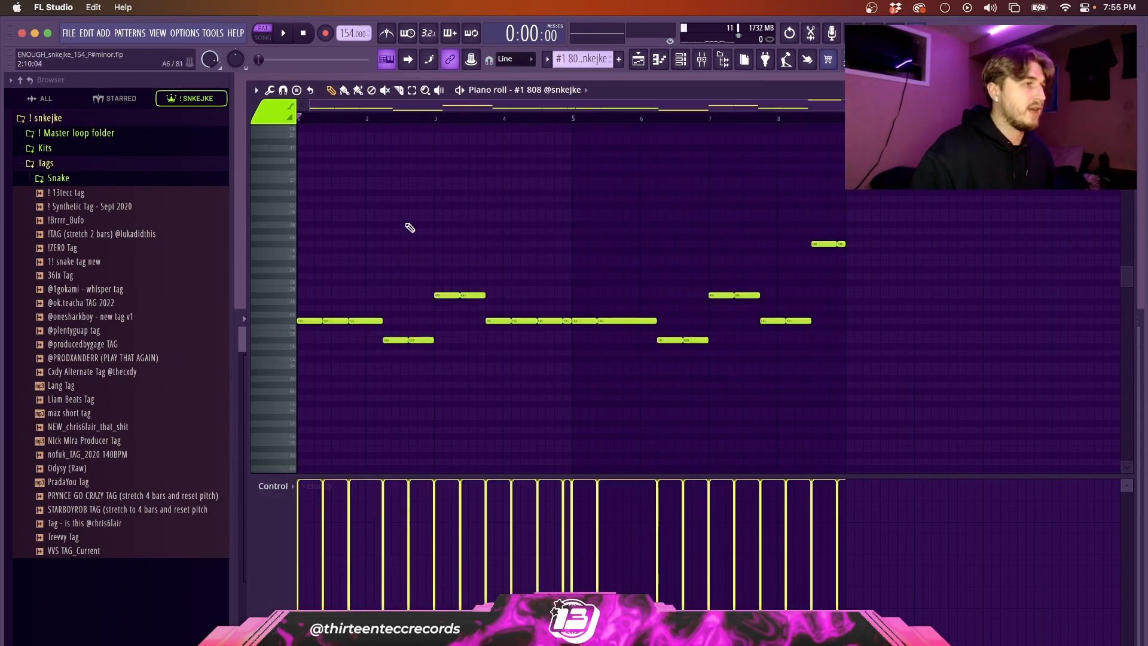
- Return to the playlist and reopen the first Addictive Keys clip on Track 1 in the piano roll
left_click(680, 60)
left_click(637, 60)
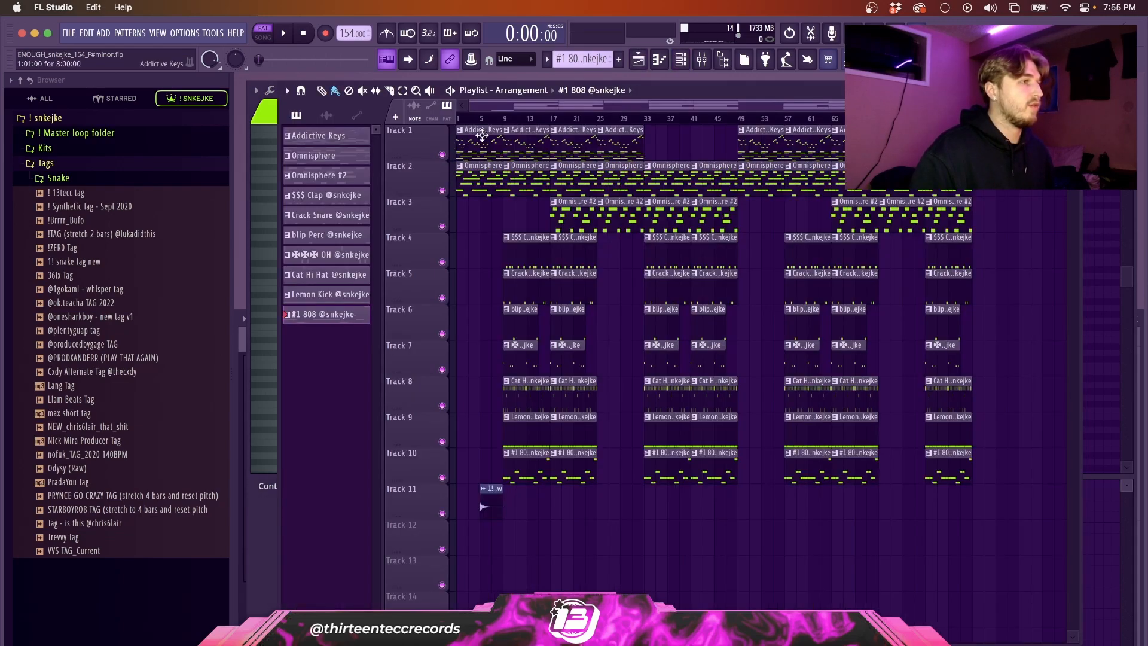
double_click(479, 133)
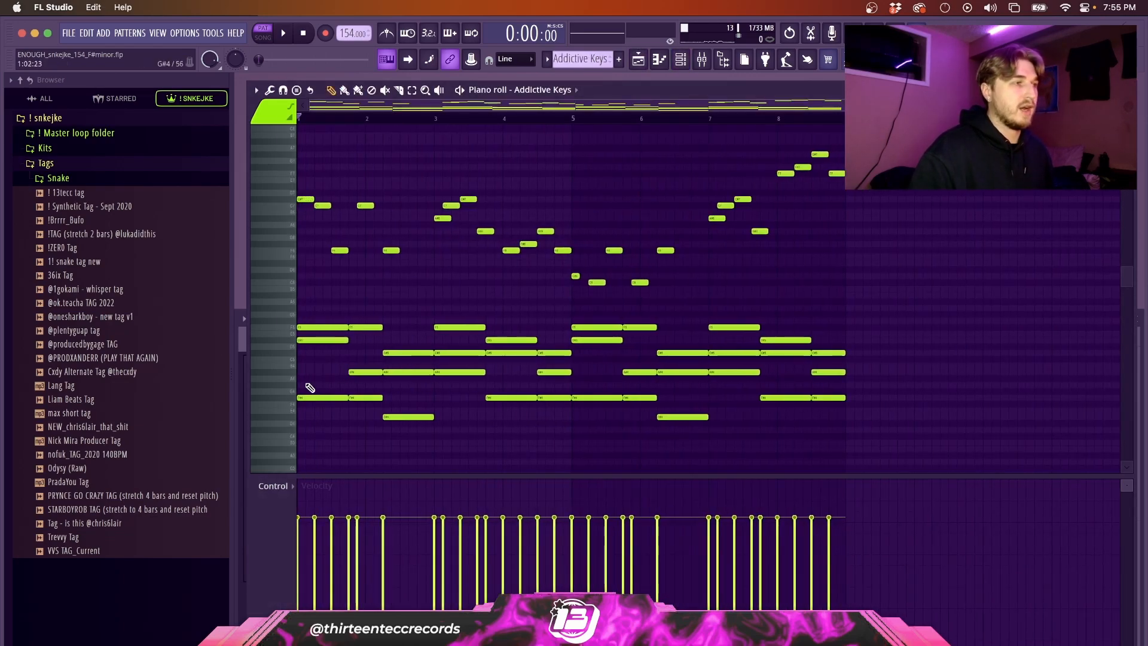
- Select the lowest note of each Addictive Keys chord across the first four bars
left_click_drag(304, 385, 389, 431)
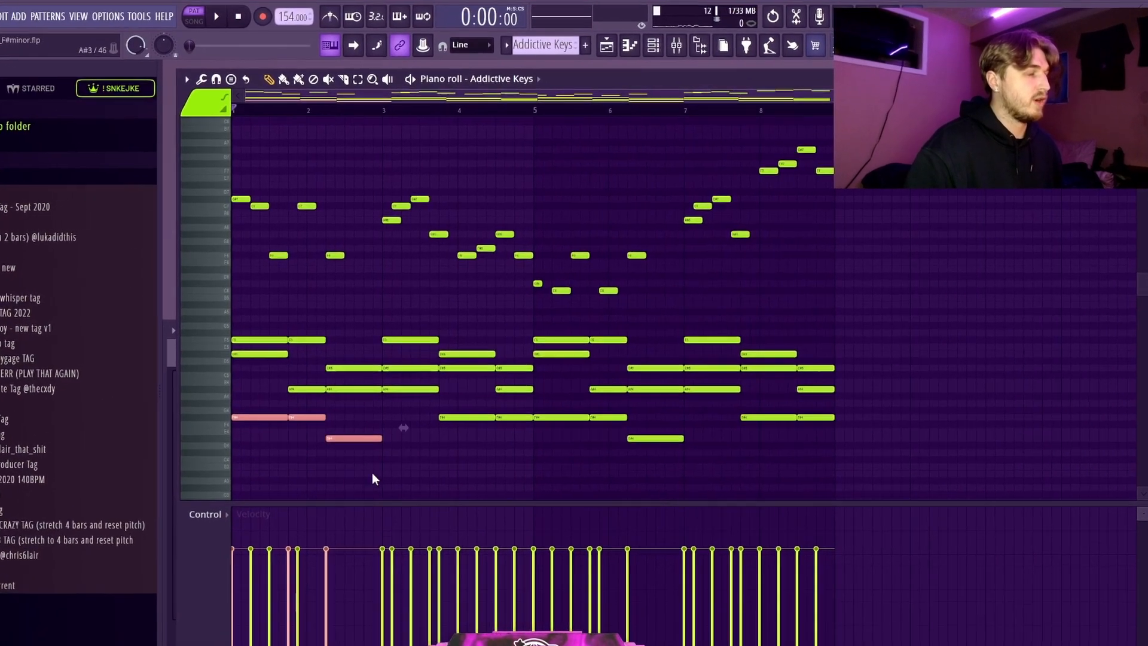
scroll(340, 414, "up", 3)
scroll(257, 454, "up", 5)
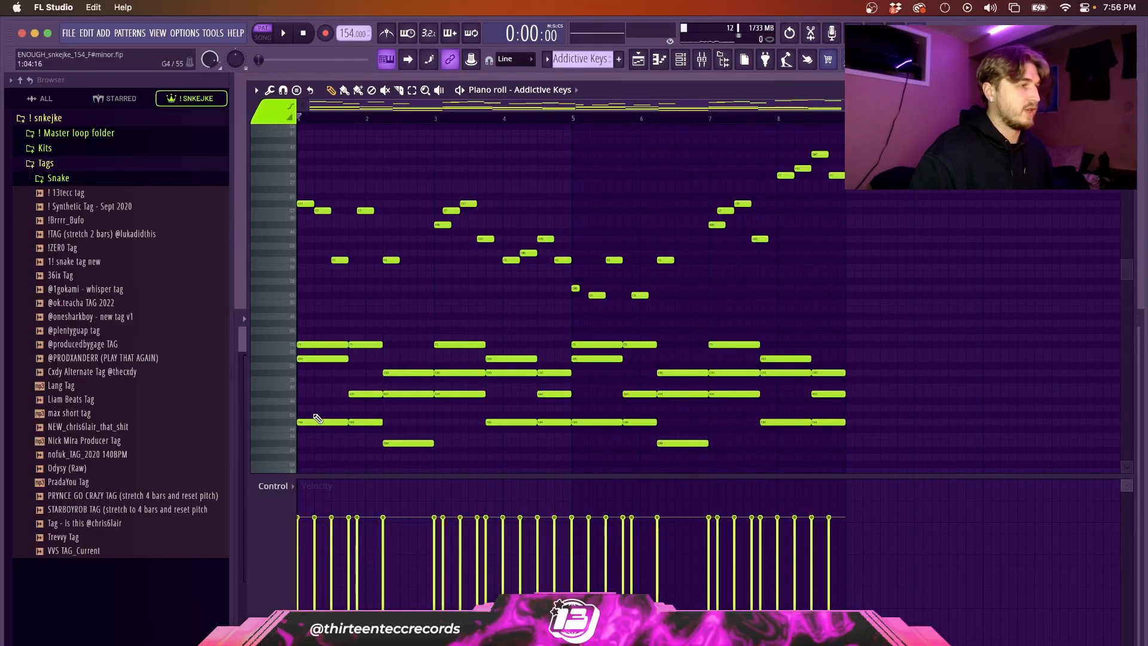
left_click_drag(317, 419, 413, 451)
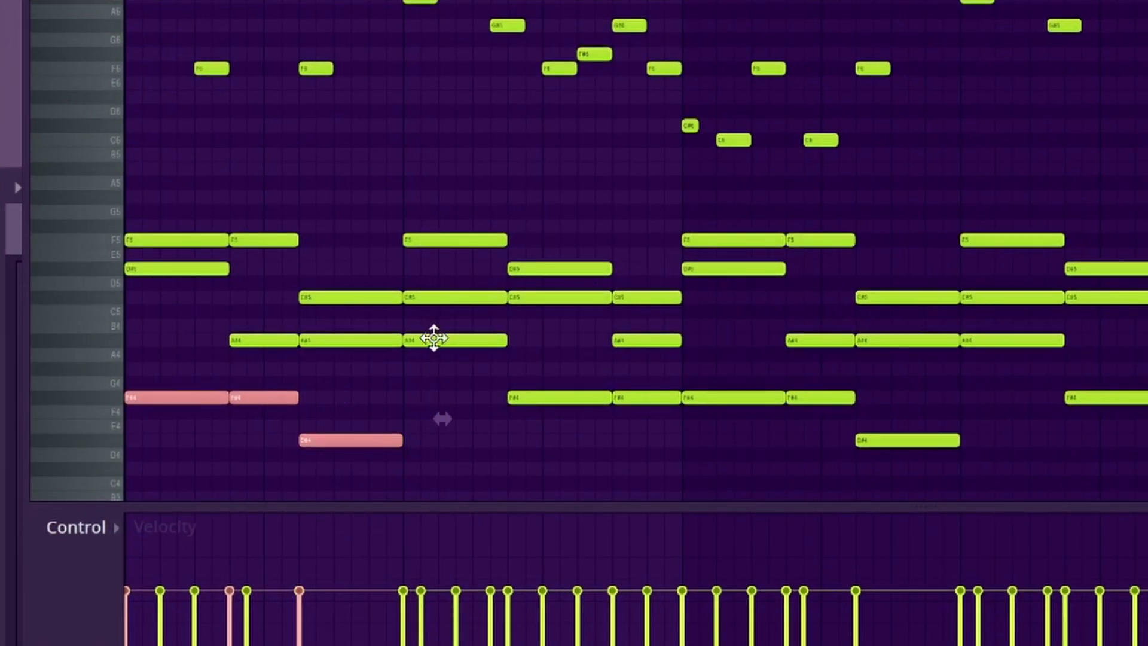
left_click(441, 341, "shift+super")
left_click(541, 398, "shift+super")
left_click(635, 400, "shift+super")
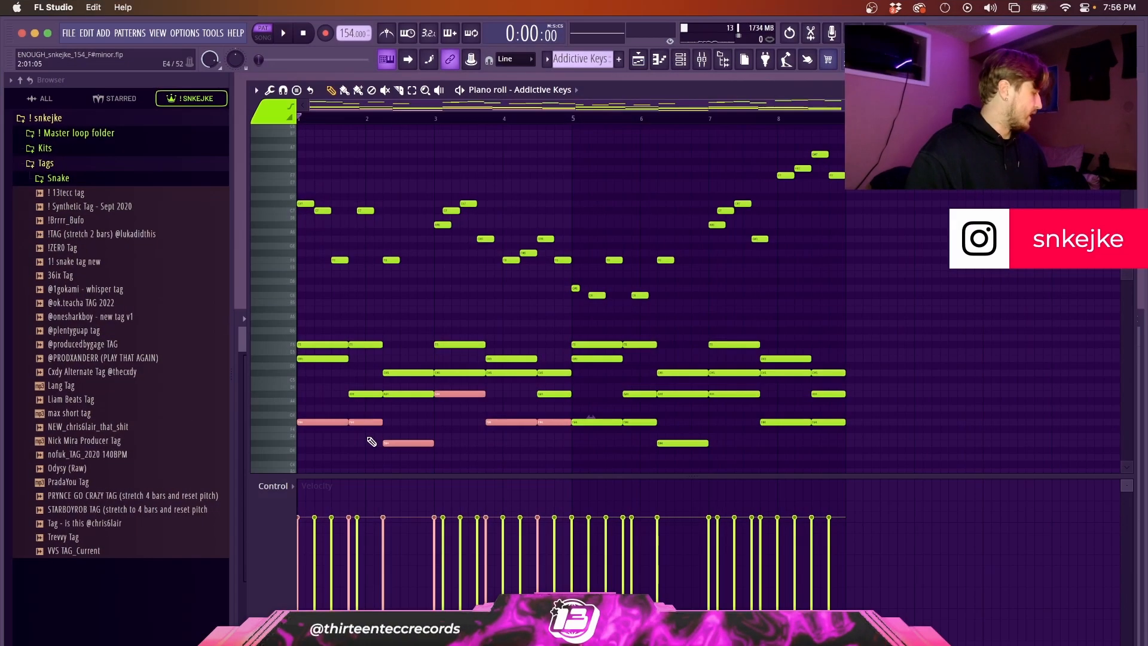
- Open the #1 808 pattern from the channel rack and highlight its raised bar 3 notes and the notes ending bar 4
left_click(681, 60)
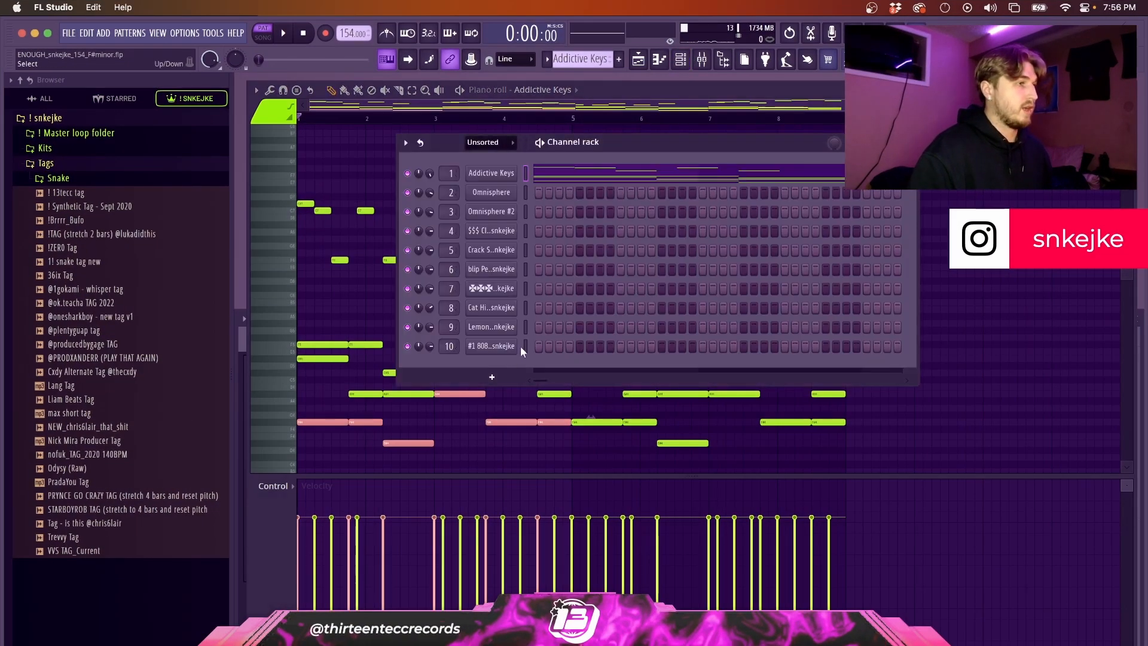
left_click(522, 345)
scroll(547, 411, "left", 3)
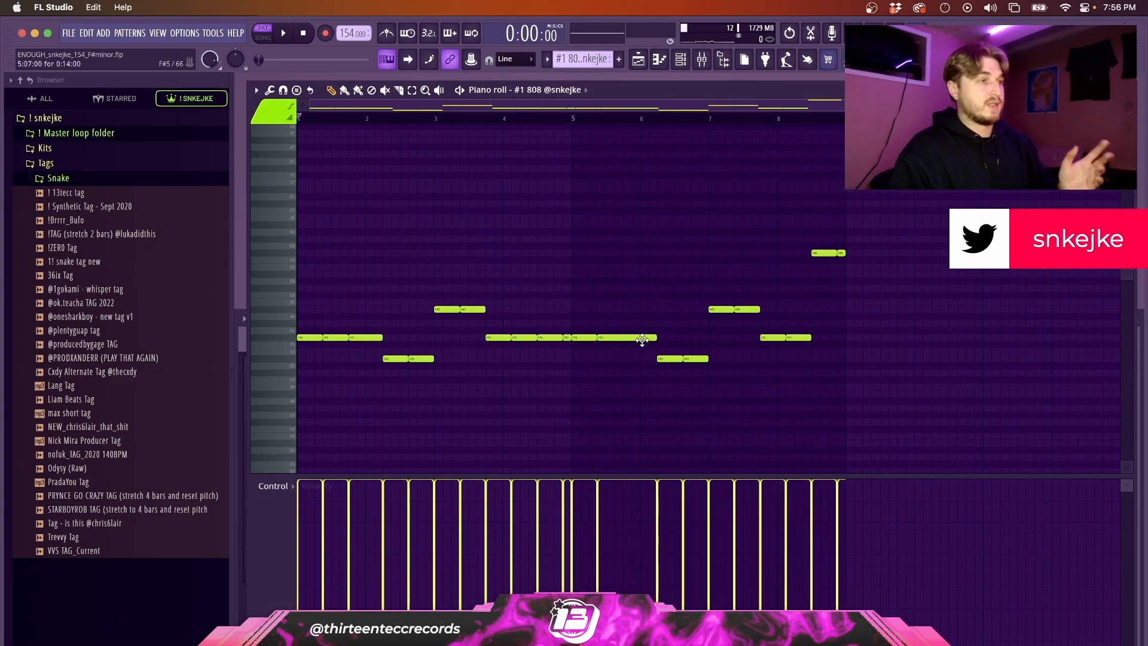
left_click_drag(450, 301, 476, 317)
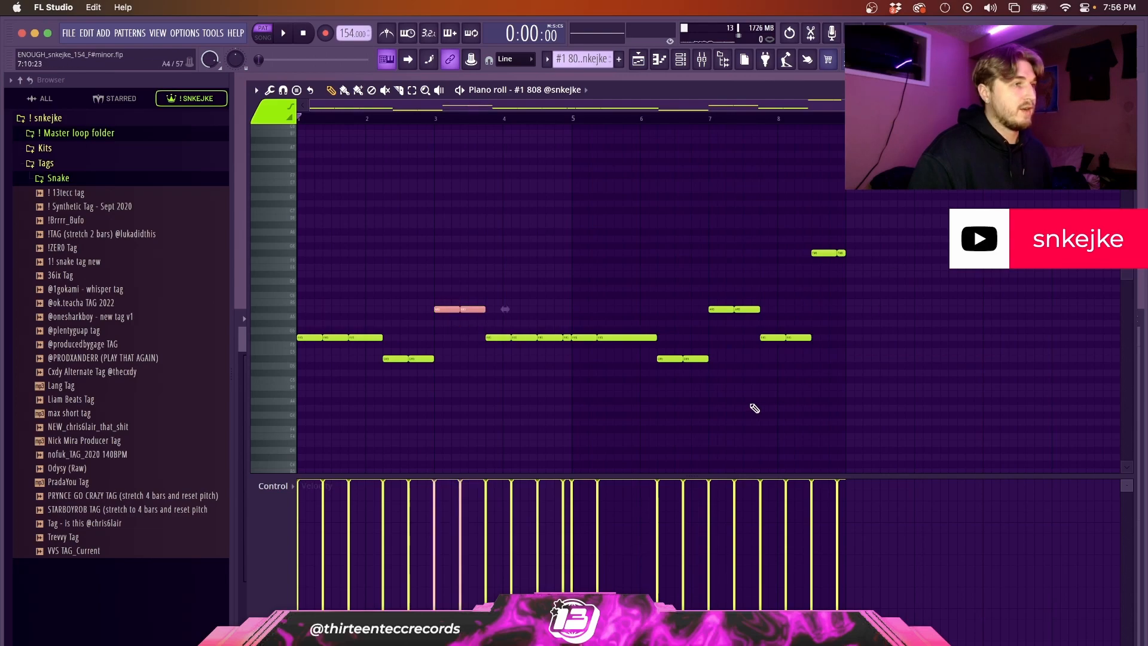
left_click(550, 337)
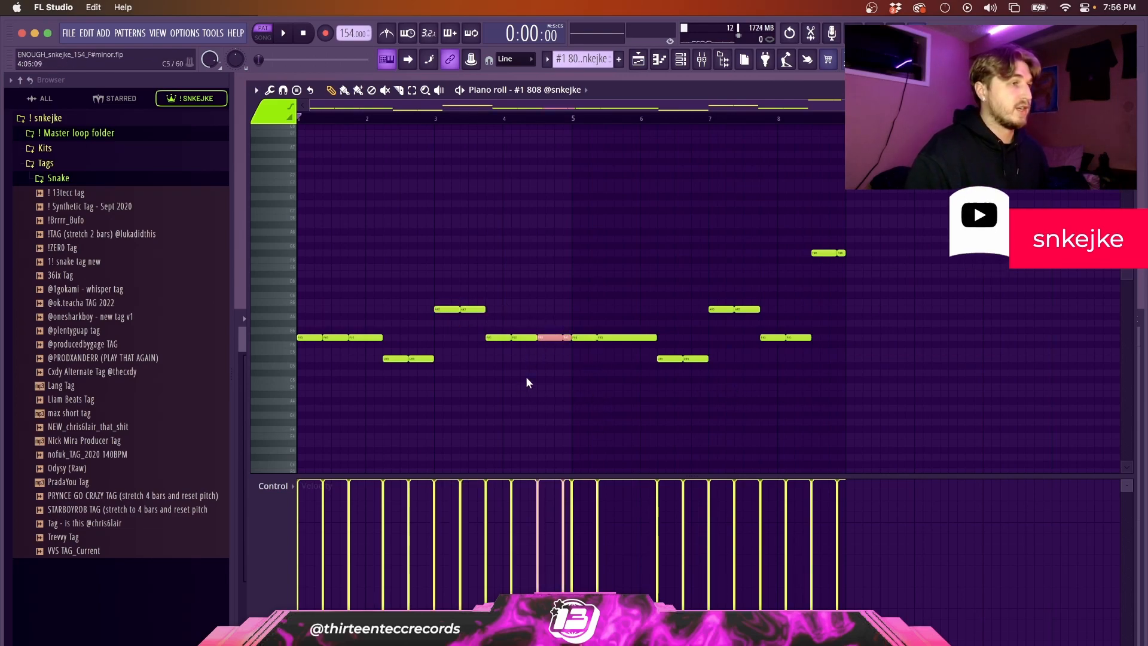
- Try the last two high 808 notes in bar 8 an octave lower, and move them back up
left_click_drag(766, 222, 856, 263)
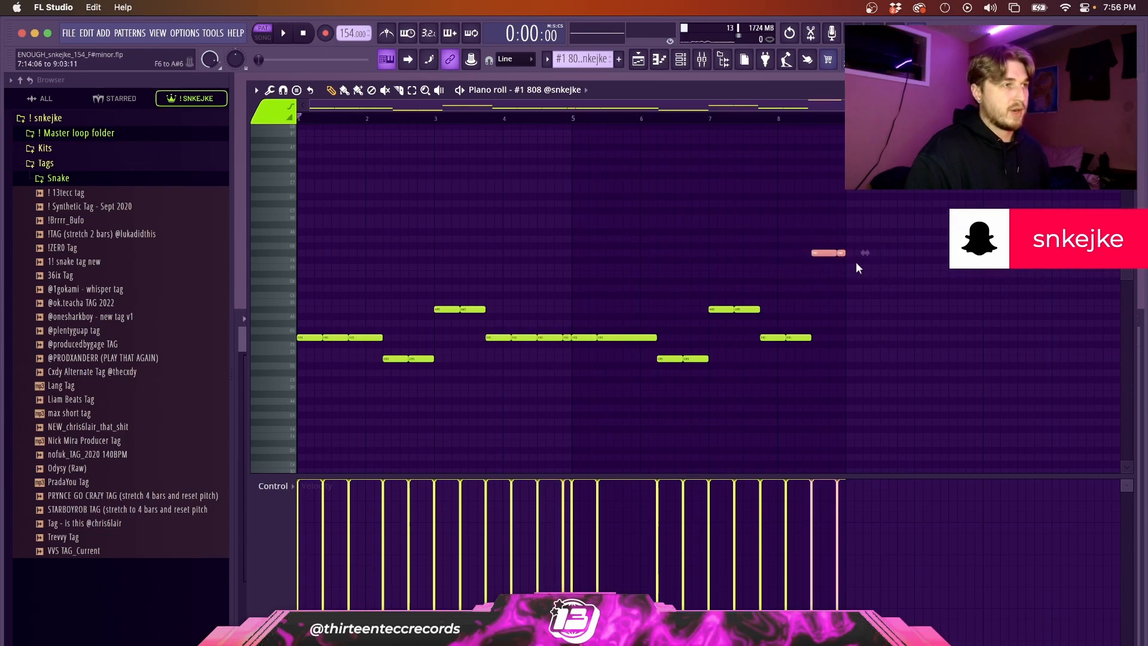
key("super+Down")
key("super+Up")
key("super+Down")
key("super+Up")
- Return to the playlist, open the Omnisphere clip on Track 2 in the piano roll, and briefly select all its notes
key("F5")
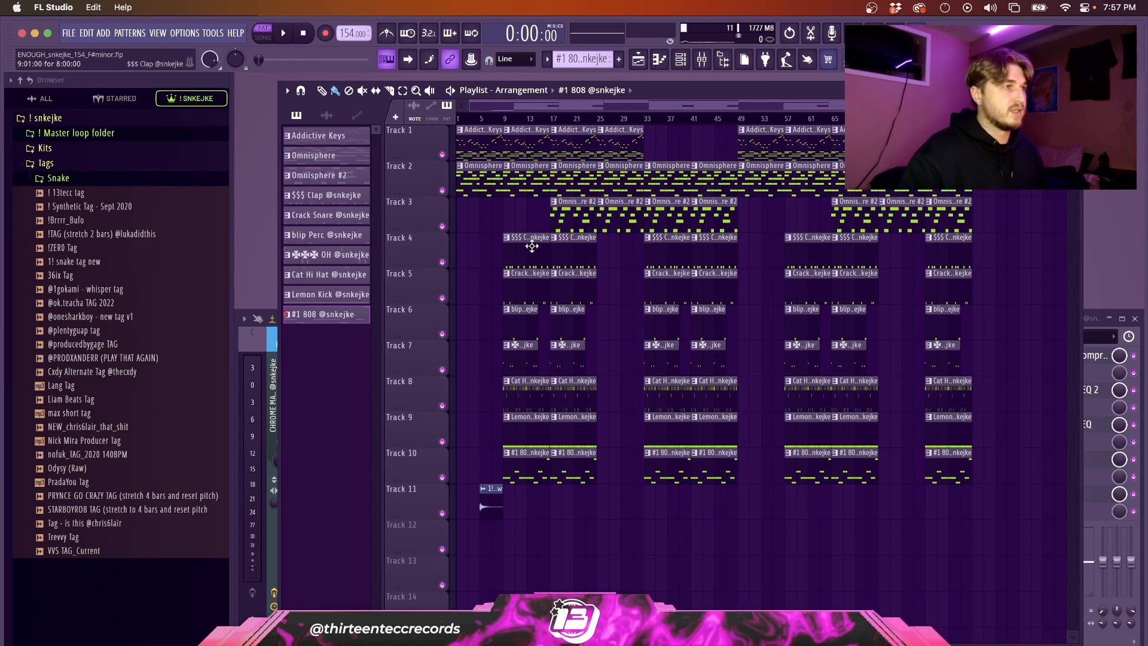
double_click(476, 184)
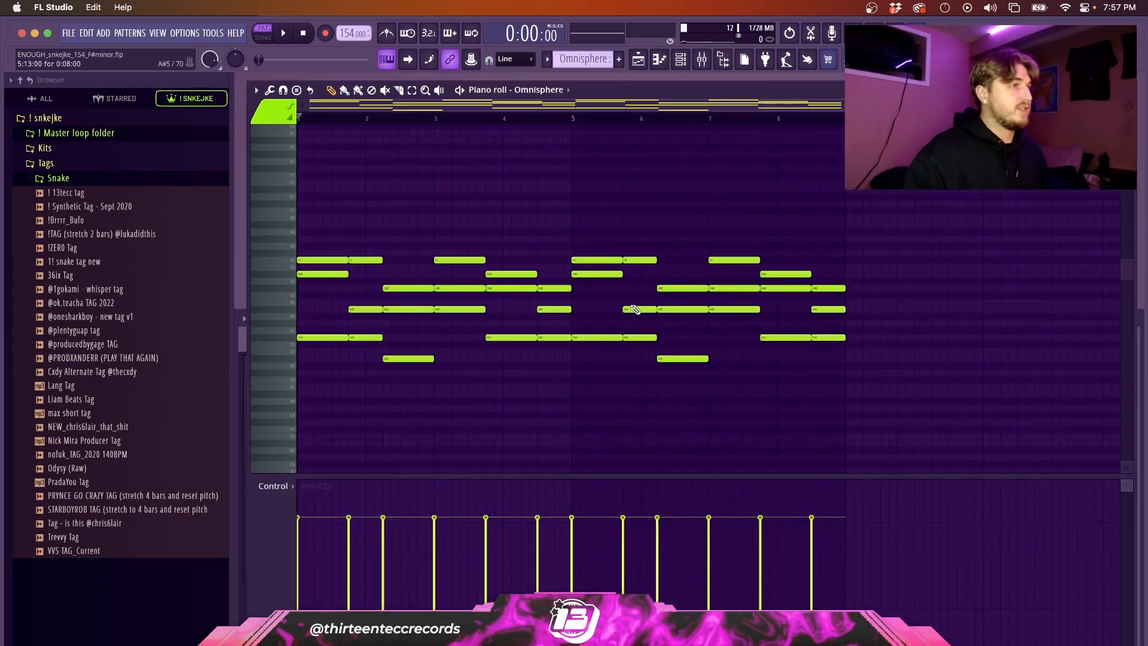
scroll(389, 246, "down", 1)
key("super+a")
key("super+d")
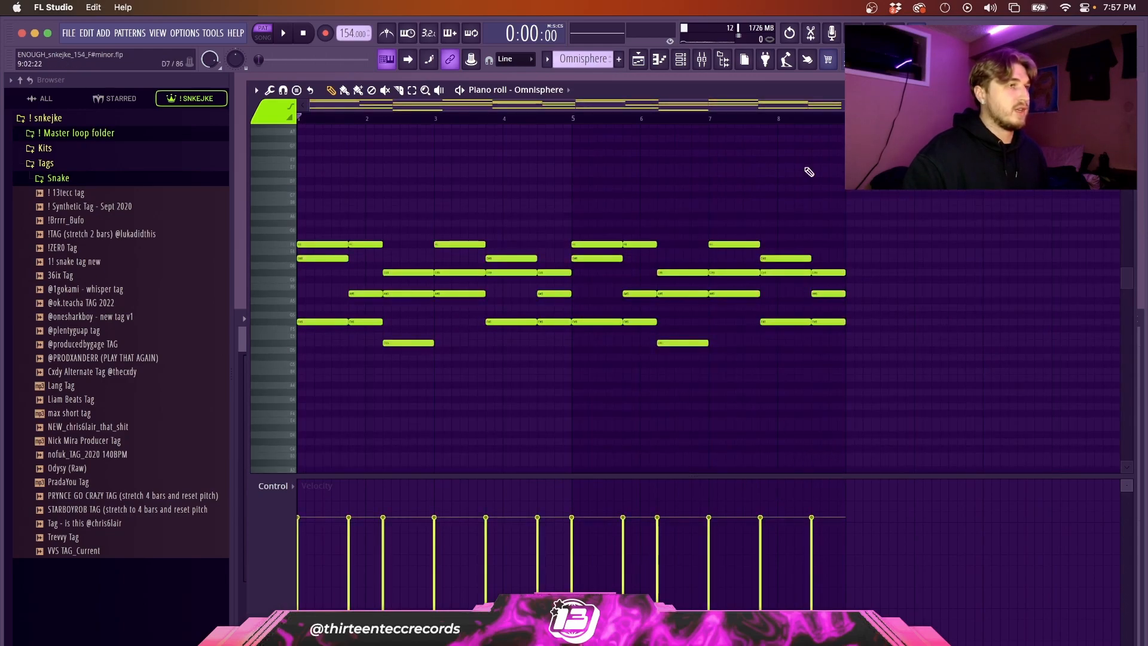
- Open the Addictive Keys pattern for comparison, and return to the Omnisphere pattern to highlight its chord notes
left_click(1126, 91)
double_click(459, 141)
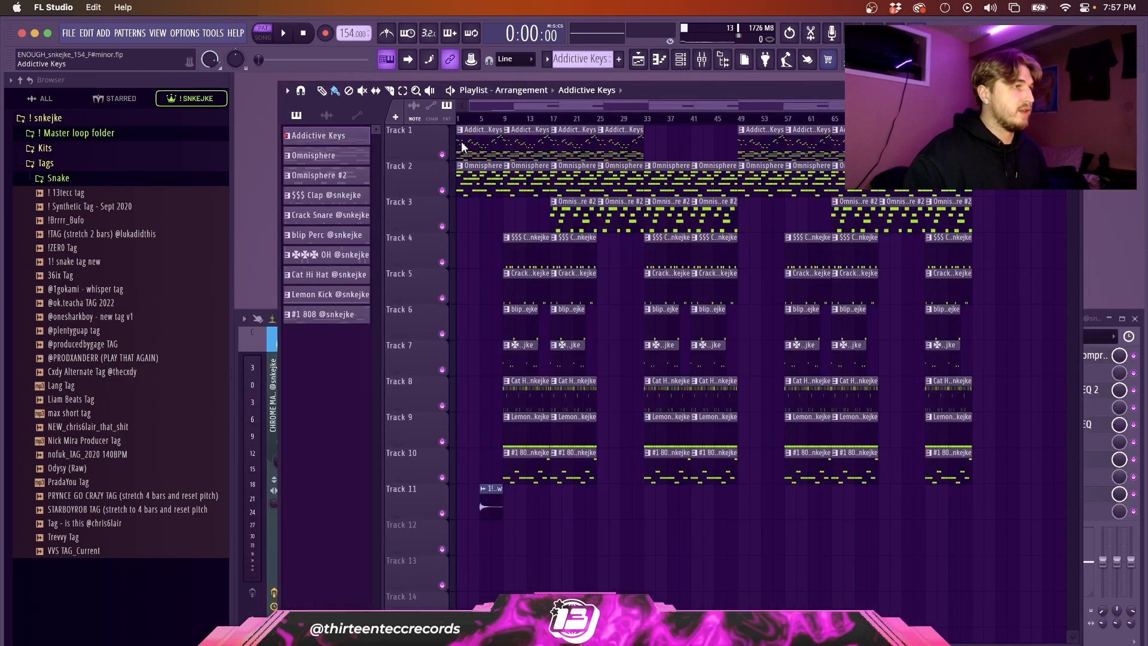
left_click(1127, 91)
double_click(684, 180)
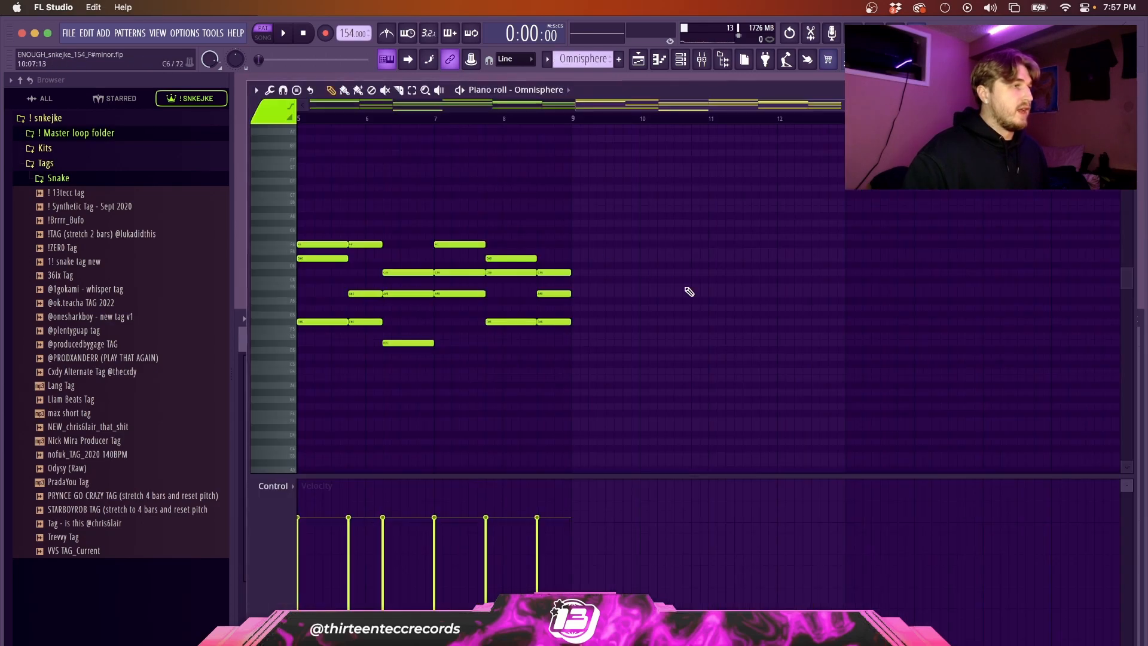
scroll(430, 199, "up", 2)
scroll(430, 199, "up", 2)
left_click_drag(392, 136, 852, 285)
left_click_drag(299, 151, 819, 361)
scroll(939, 335, "down", 3)
- View the Omnisphere channel's ARP - Mirrors patch, and highlight the whole eight-bar chord pattern in its piano roll
key("F6")
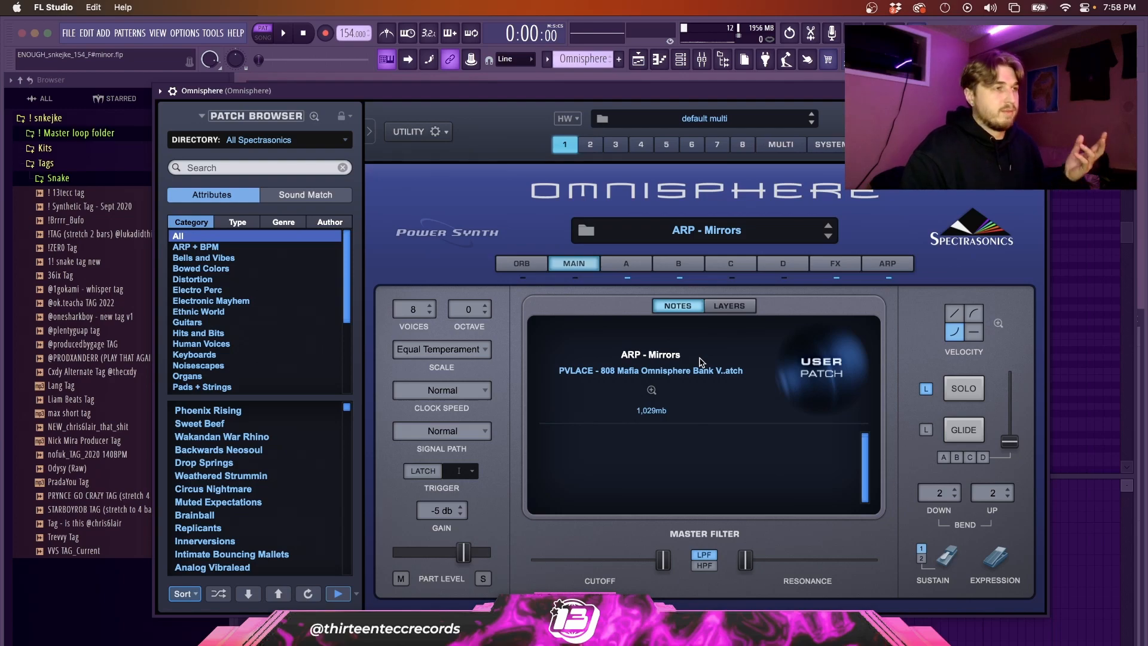
left_click(1038, 91)
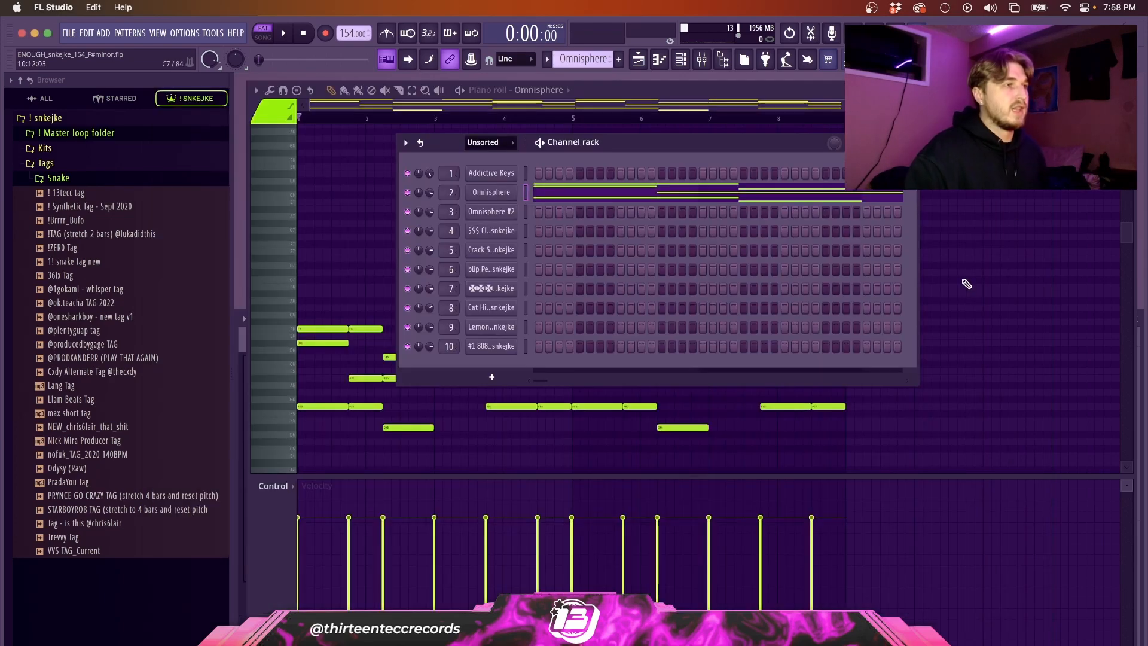
right_click(975, 321)
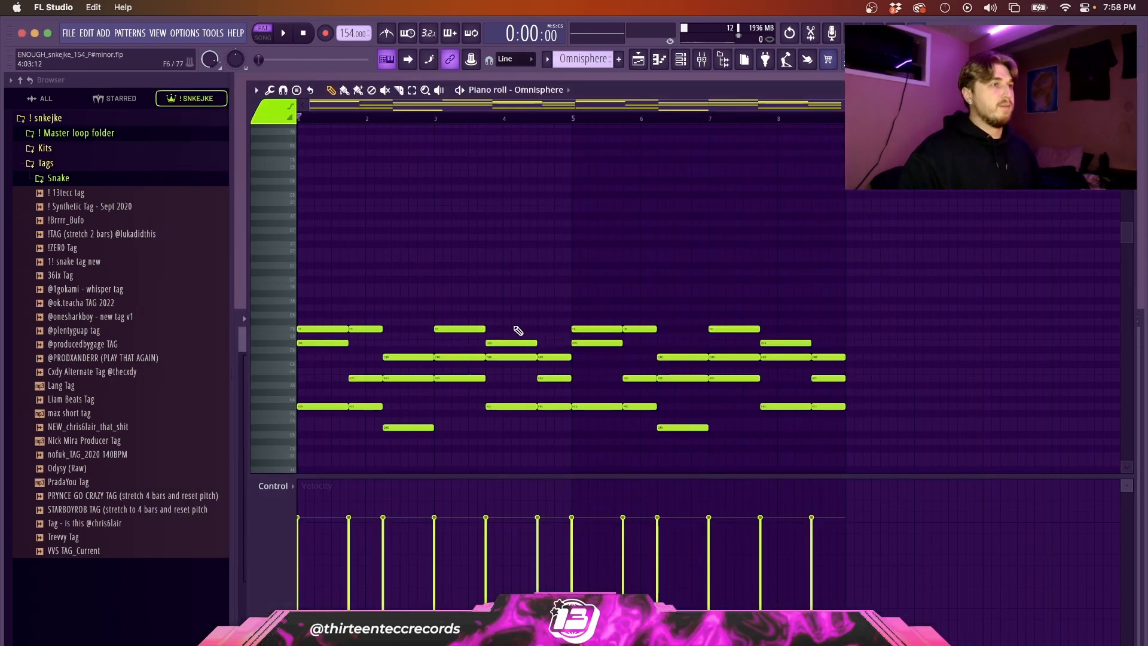
left_click_drag(298, 312, 851, 440)
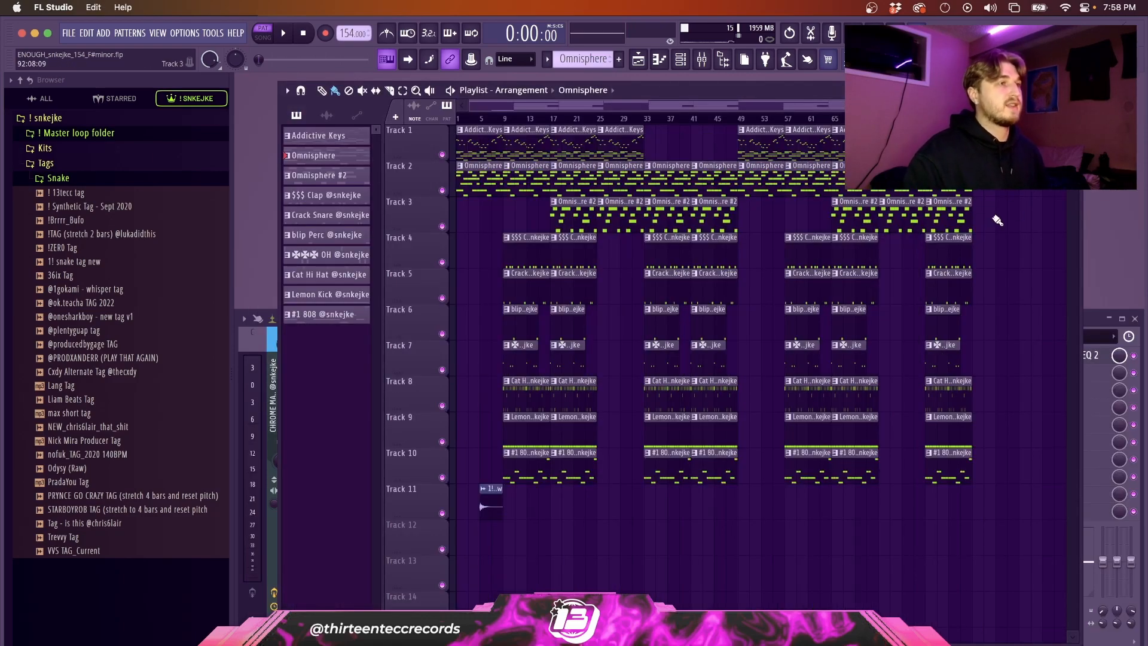
- Open the Omnisphere #2 clip on Track 3 in the piano roll and highlight its melody notes across all eight bars
double_click(564, 225)
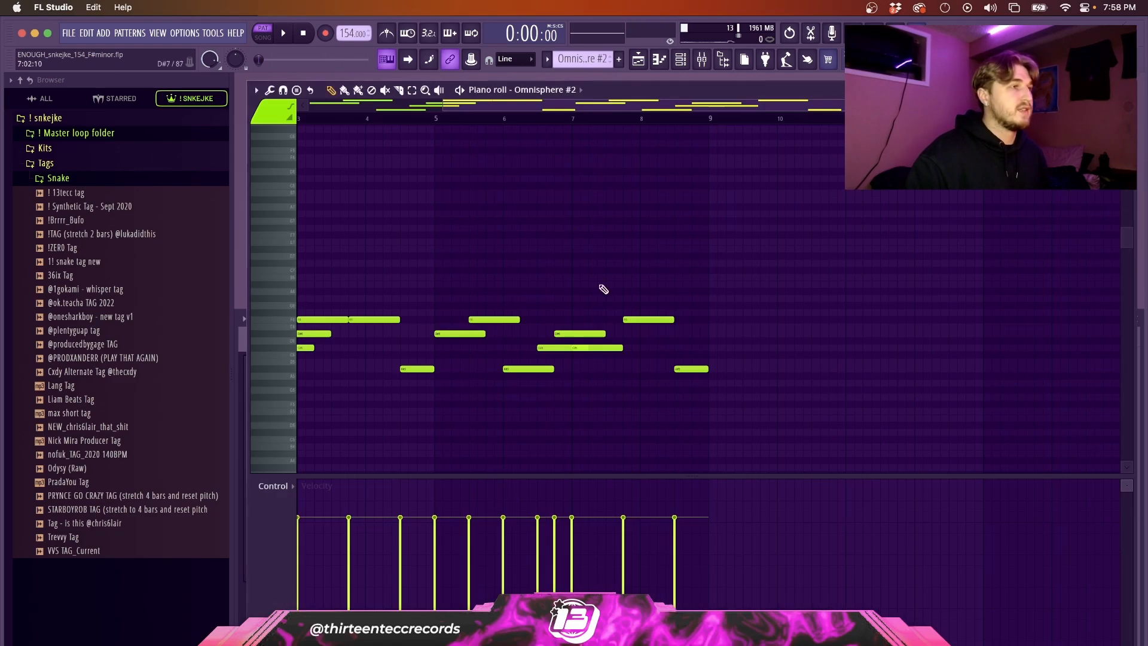
left_click_drag(304, 260, 939, 461)
left_click(858, 448, "super")
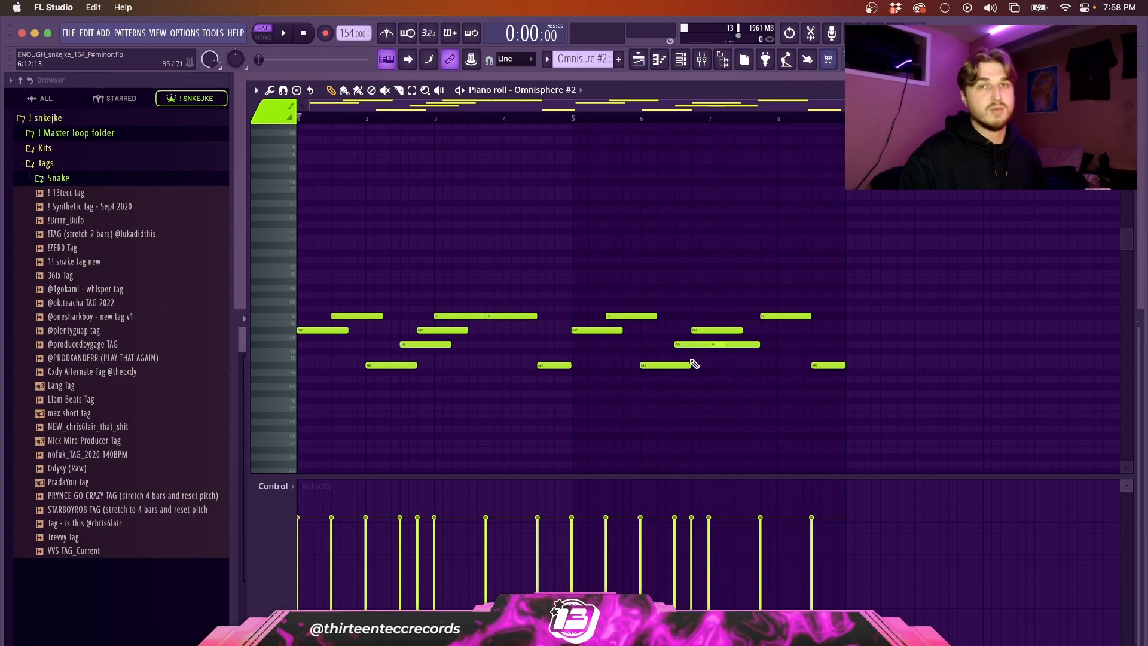
left_click_drag(298, 257, 868, 453)
left_click(861, 450, "super")
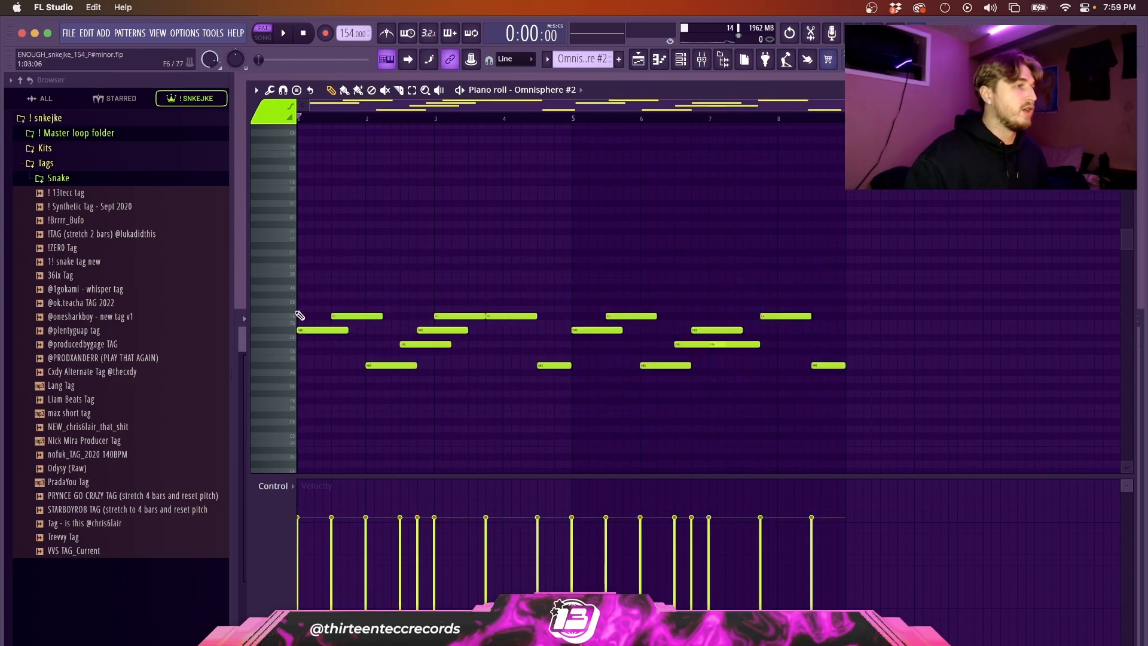
left_click_drag(300, 300, 847, 431)
left_click(407, 453, "super")
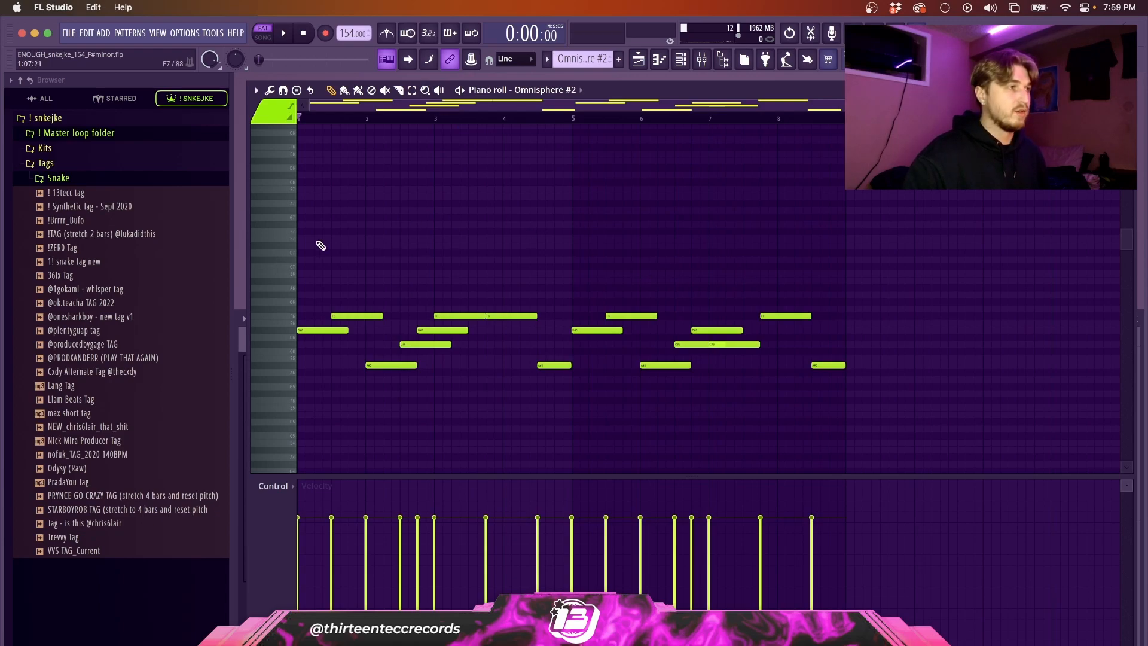
left_click_drag(315, 264, 918, 461)
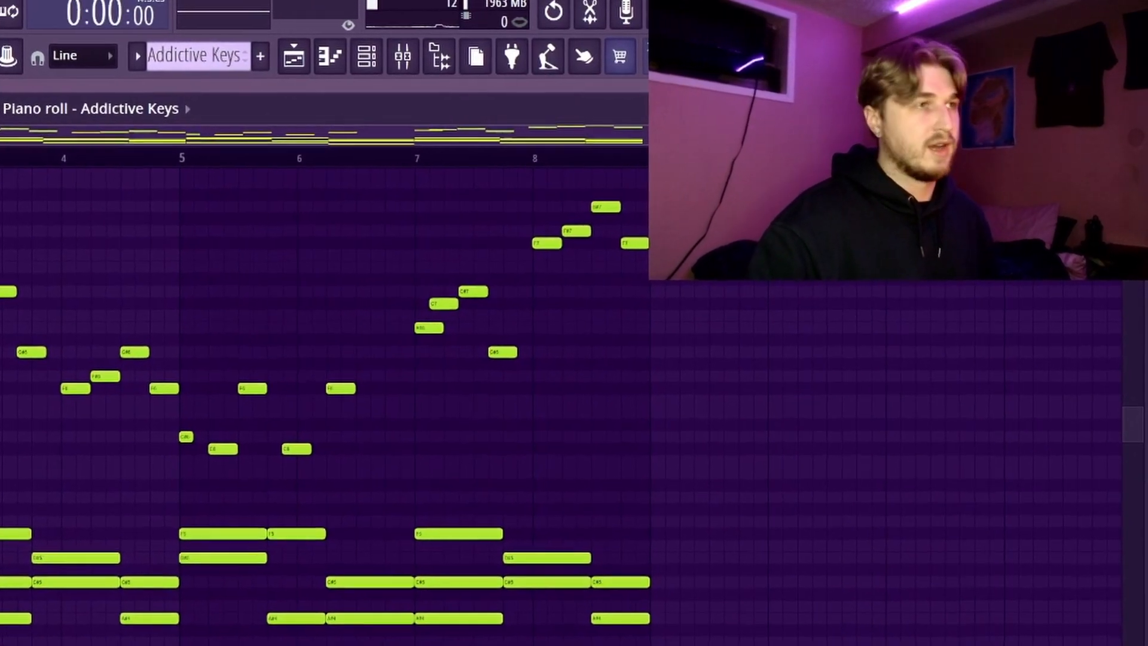
- Reopen the Omnisphere #2 pattern from the playlist to examine its highlighted notes once more, and return to the playlist
key("Escape")
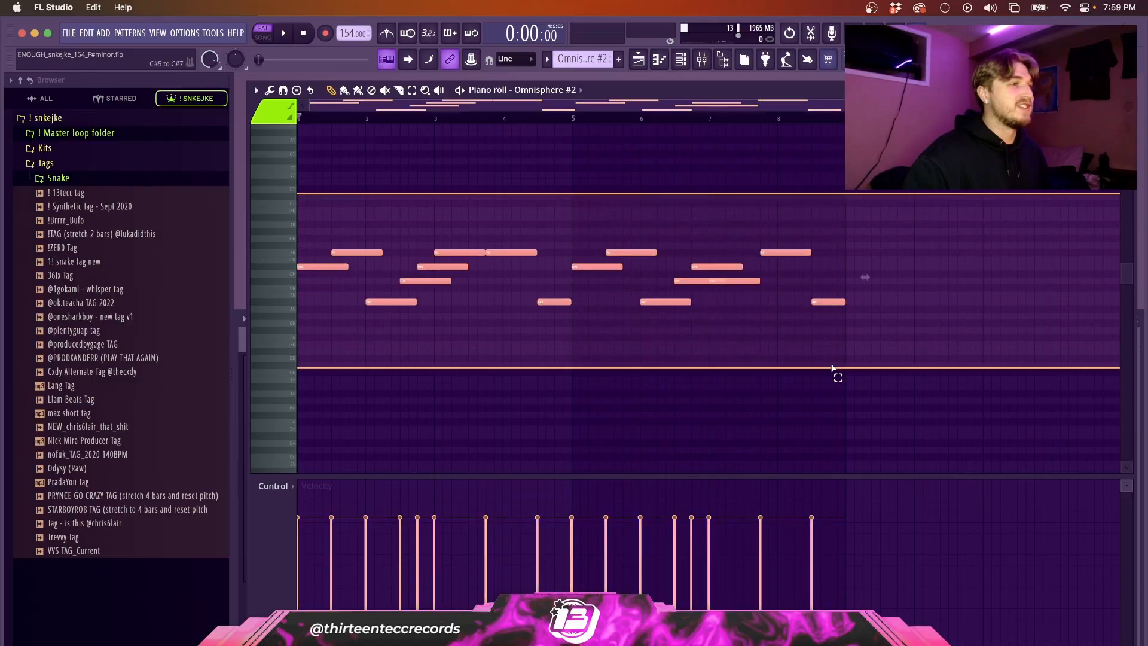
left_click_drag(833, 374, 713, 415)
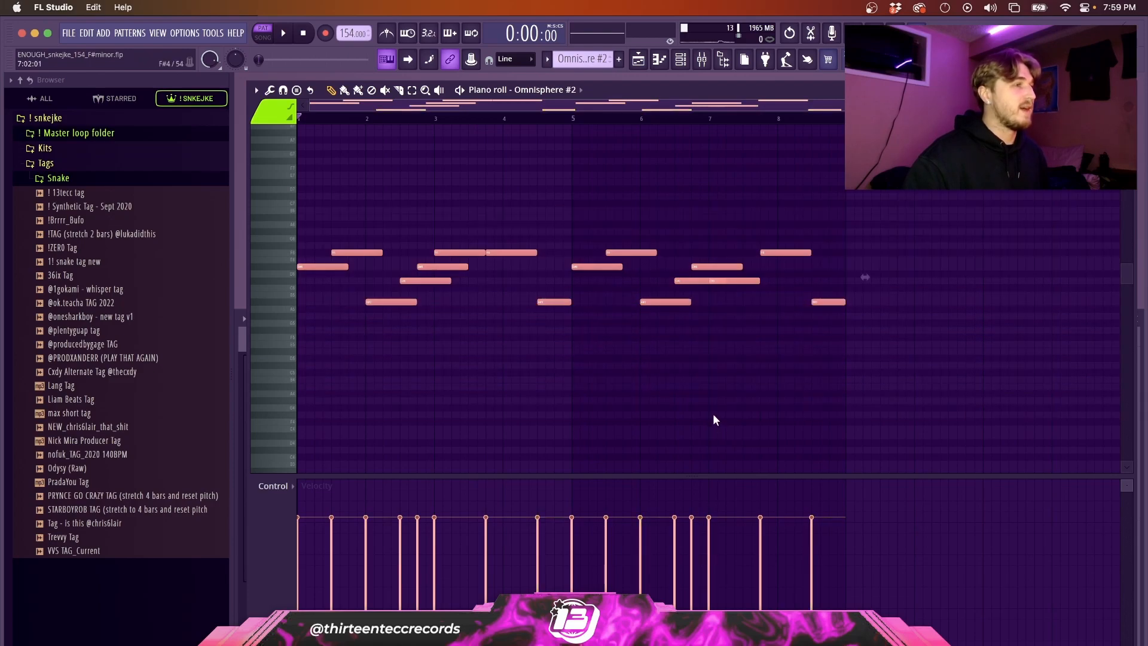
key("Escape")
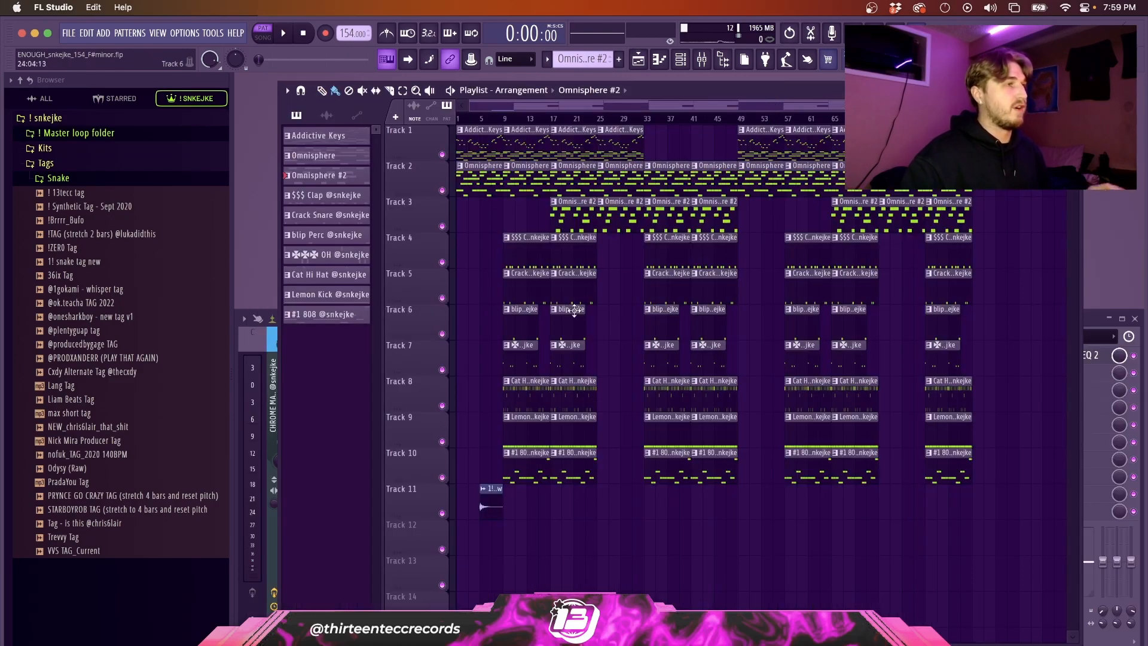
double_click(565, 226)
left_click_drag(294, 225, 851, 411)
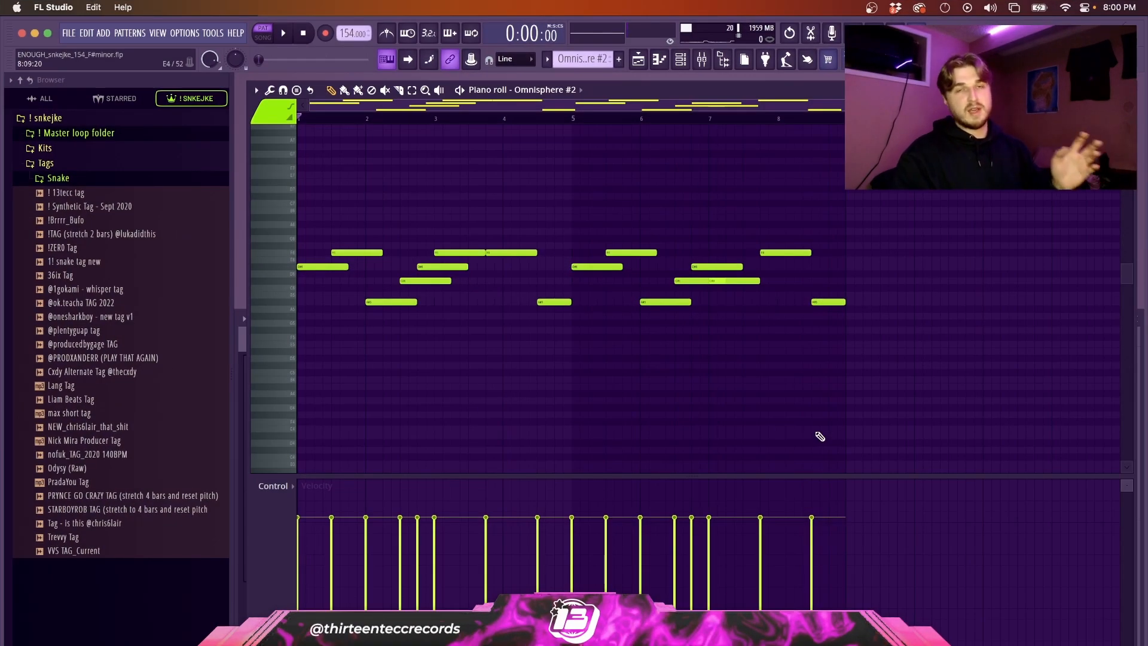
left_click(1127, 90)
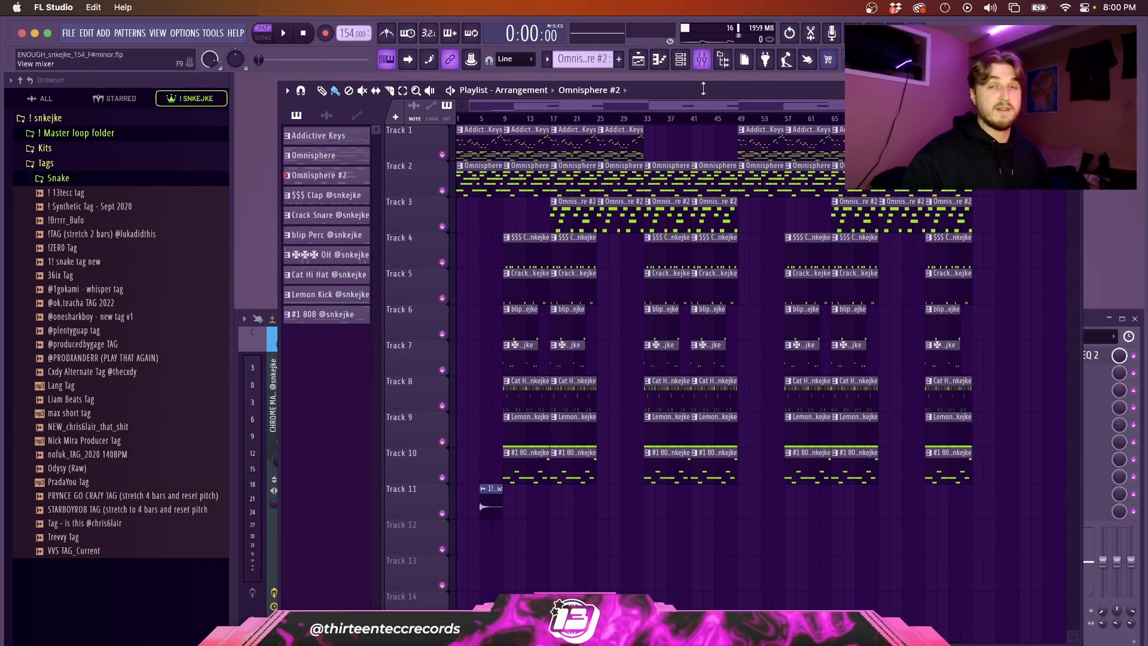
- Show the mixer, select the Omnisphere #2 insert, and open its ShaperBox 2 effect
key("F9")
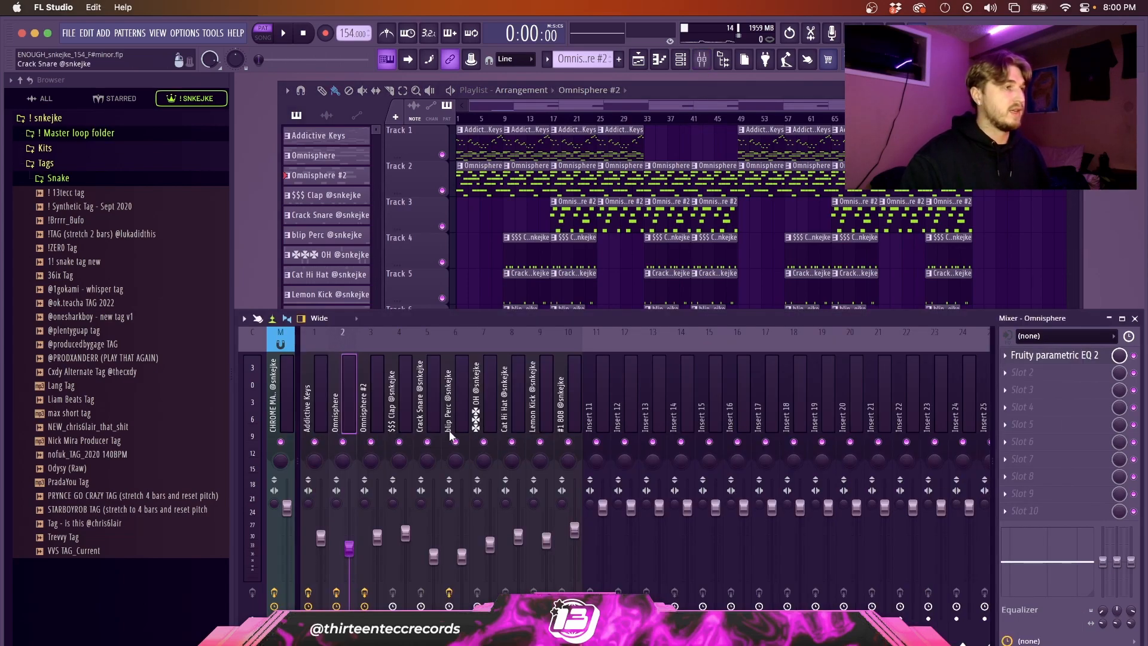
left_click(322, 333)
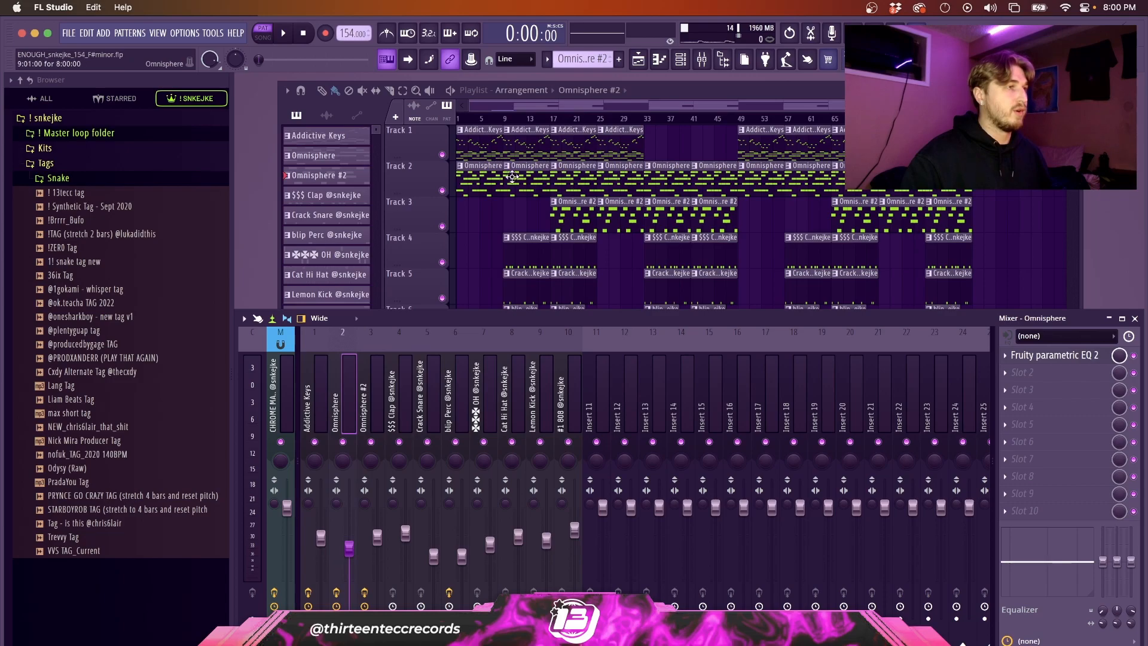
left_click(376, 378)
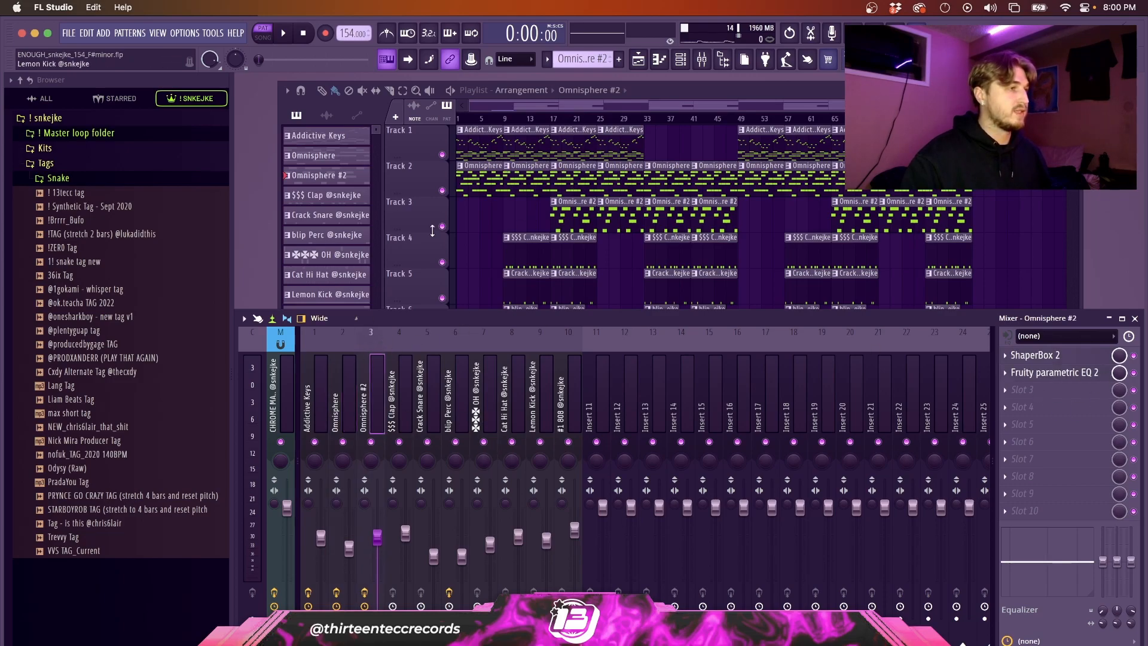
left_click(1063, 359)
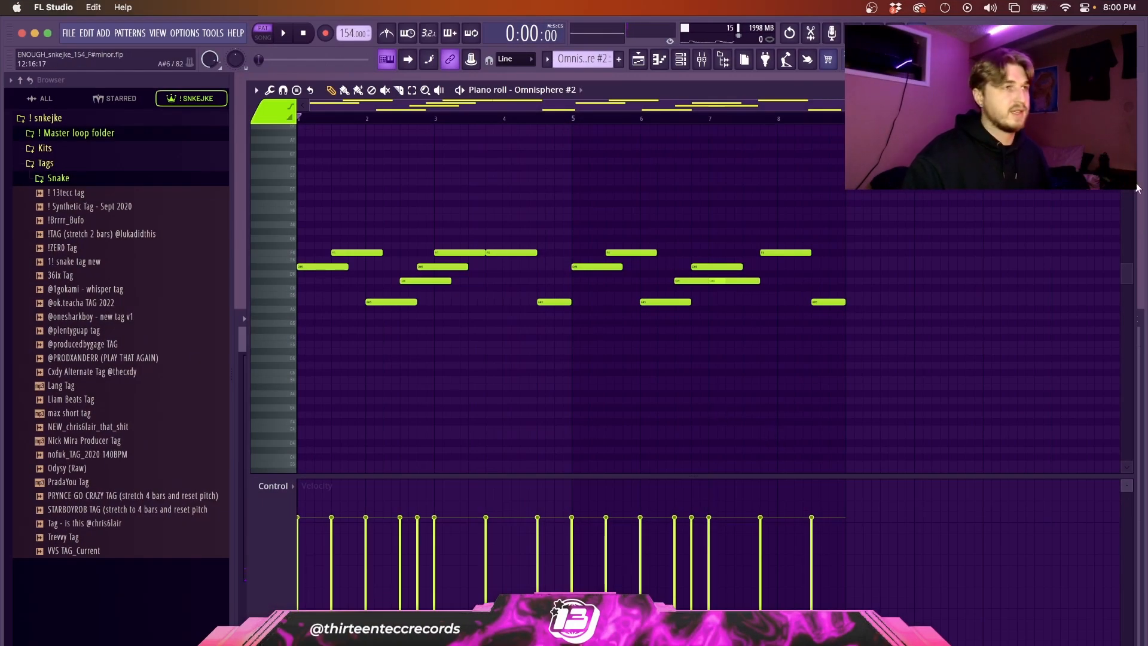
- Go back to the Omnisphere #2 mixer insert to check ShaperBox 2, and audition its pattern in the piano roll
key("F5")
key("F9")
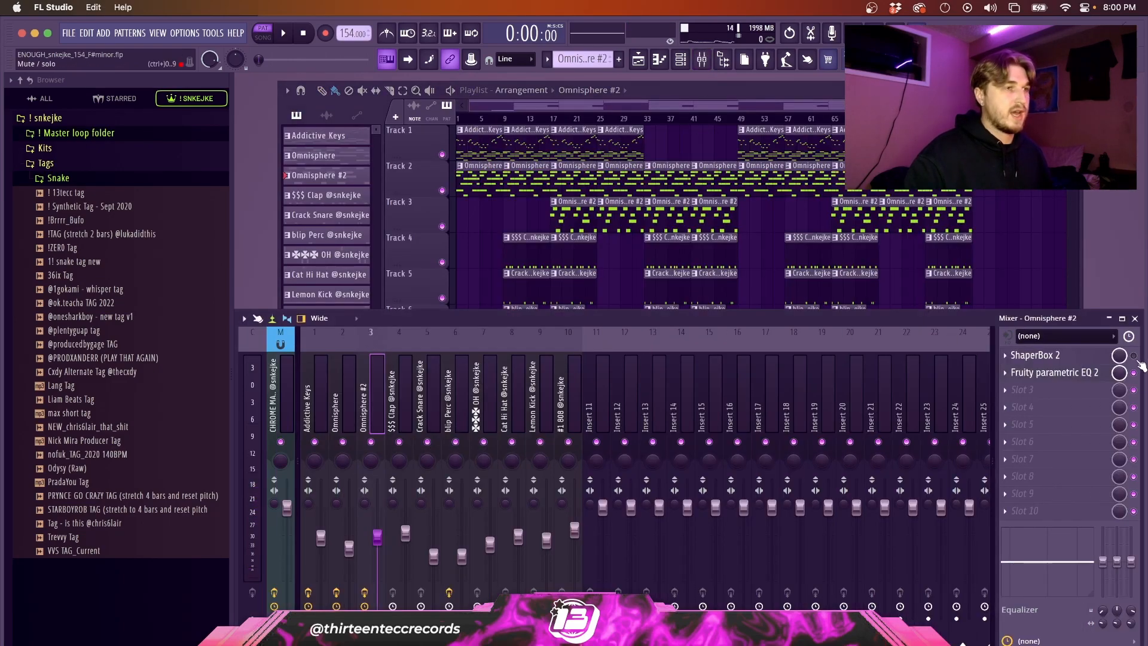
right_click(963, 222)
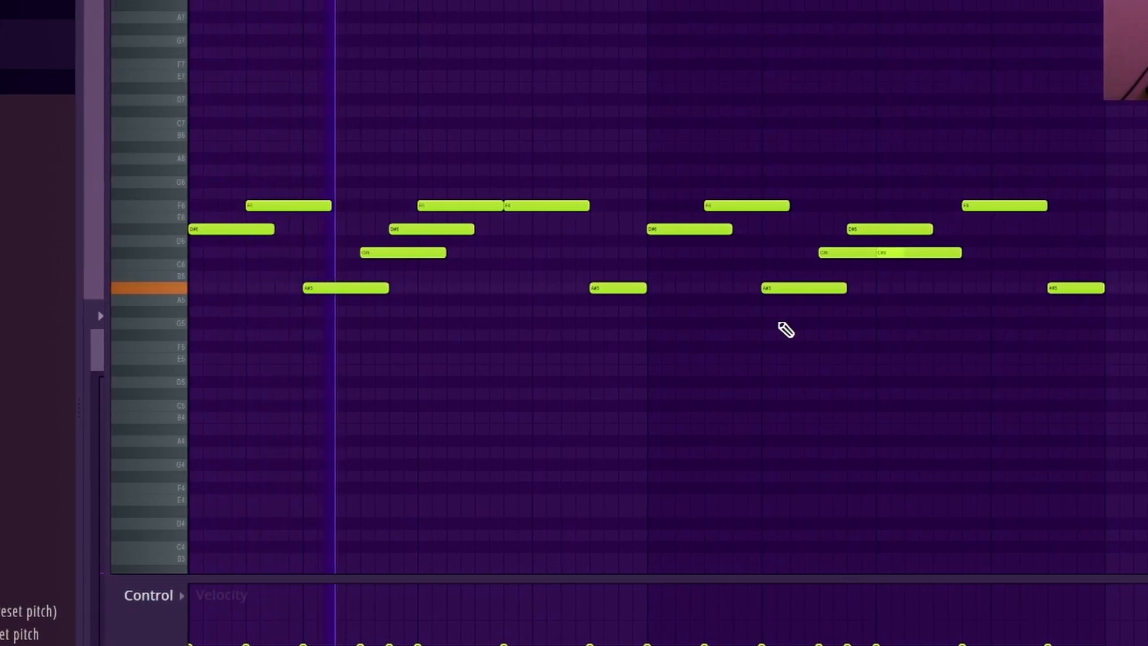
key("space")
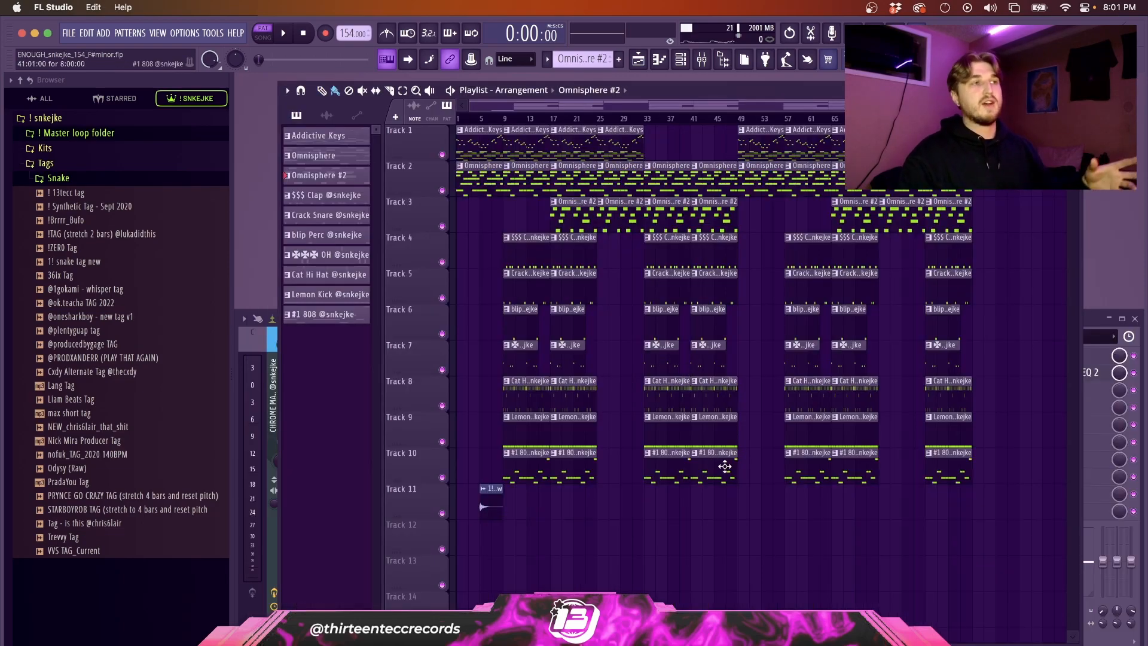
- Highlight the drum and 808 clips in the playlist, and open the #1 808 pattern to select all its notes and audition it
left_click_drag(458, 235, 1090, 450)
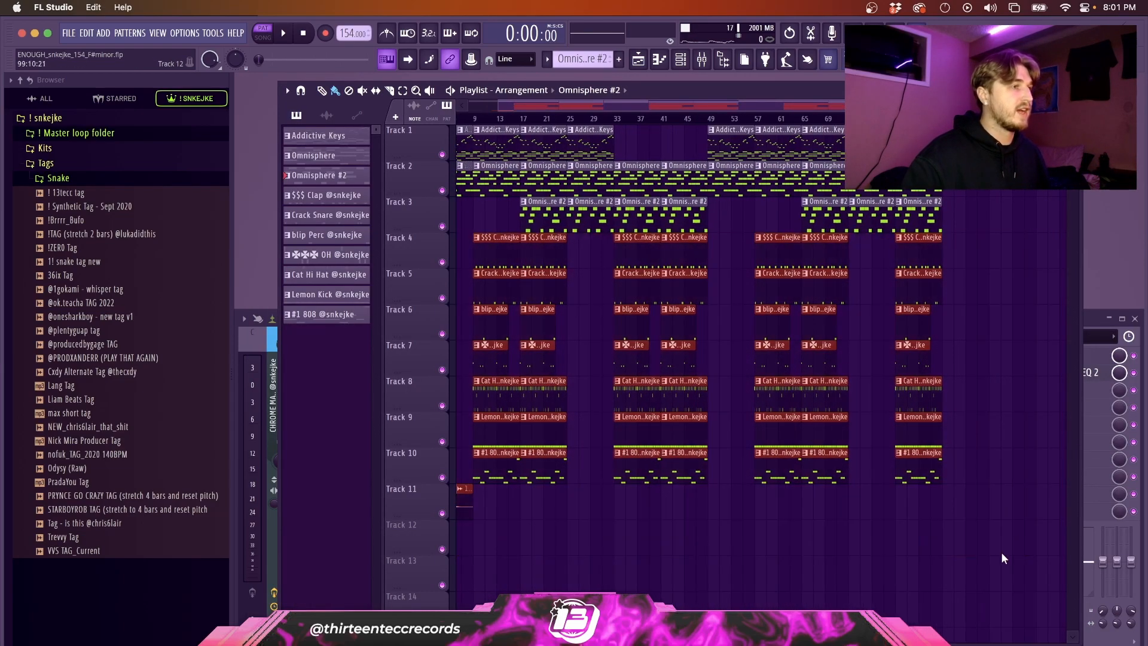
double_click(527, 476)
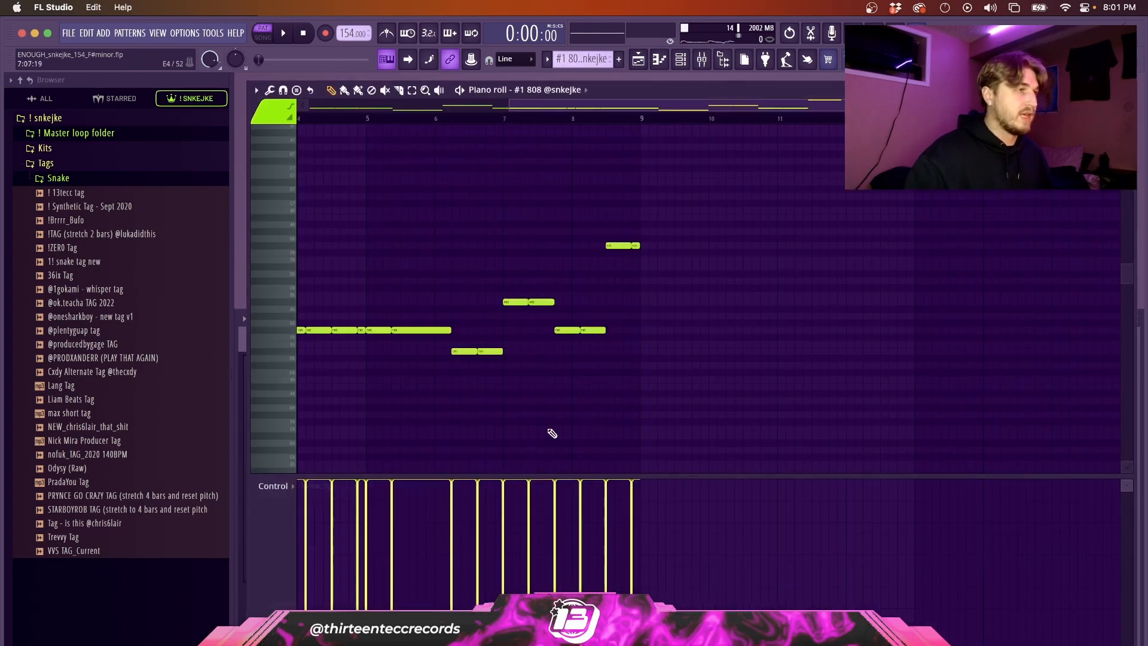
scroll(534, 430, "left", 5)
left_click_drag(293, 196, 843, 399)
left_click_drag(294, 258, 896, 418)
left_click_drag(324, 203, 923, 446)
left_click_drag(306, 174, 886, 419)
left_click(886, 419, "super")
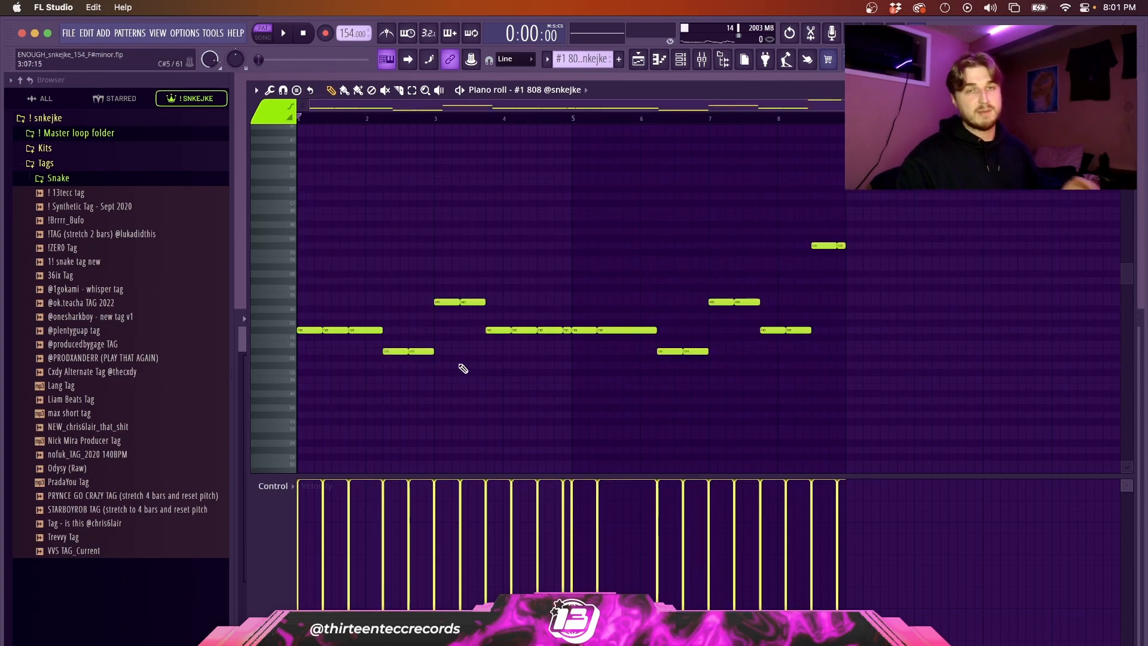
key("space")
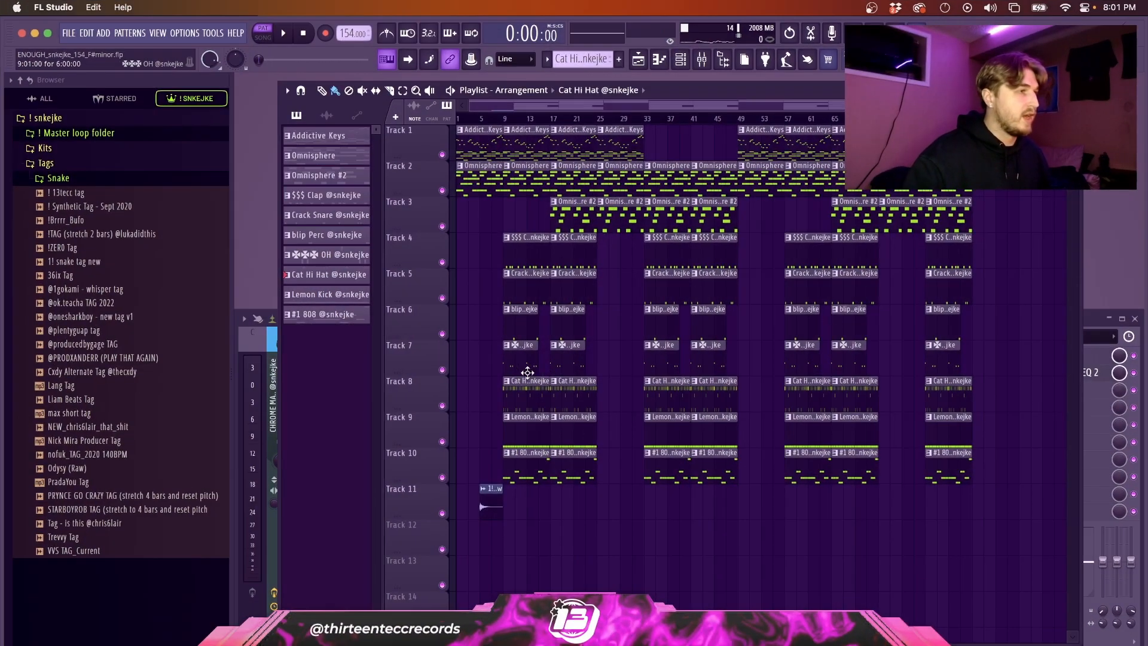
- Open the OH clip on Track 7 in the piano roll, audition the open hat pattern, and return to the playlist
double_click(530, 372)
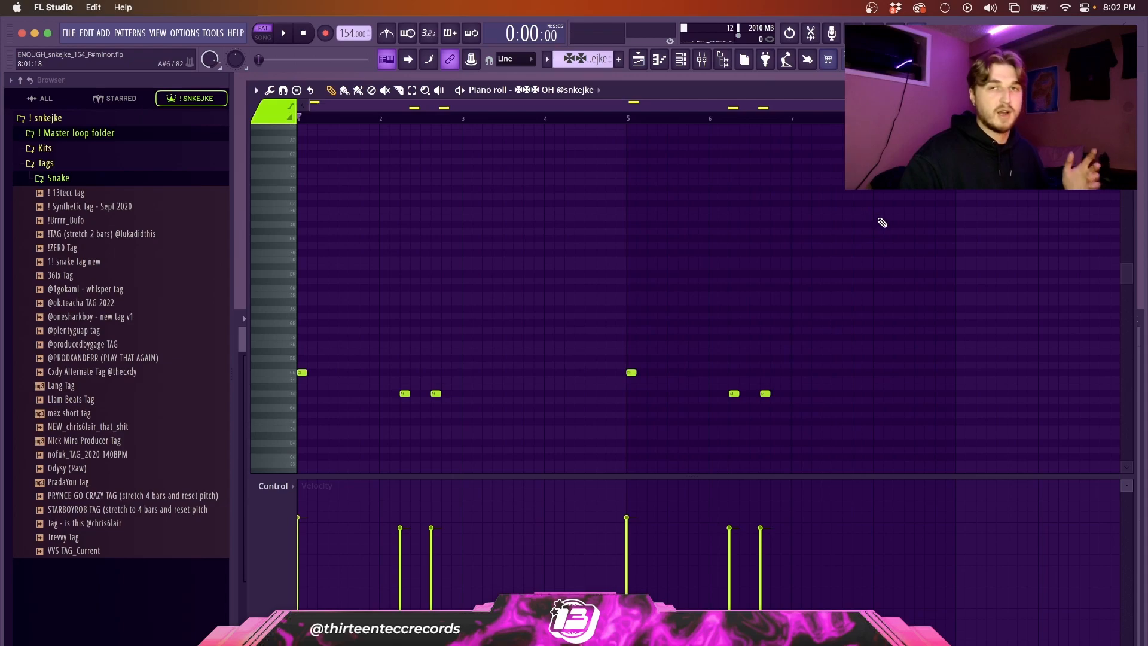
key("space")
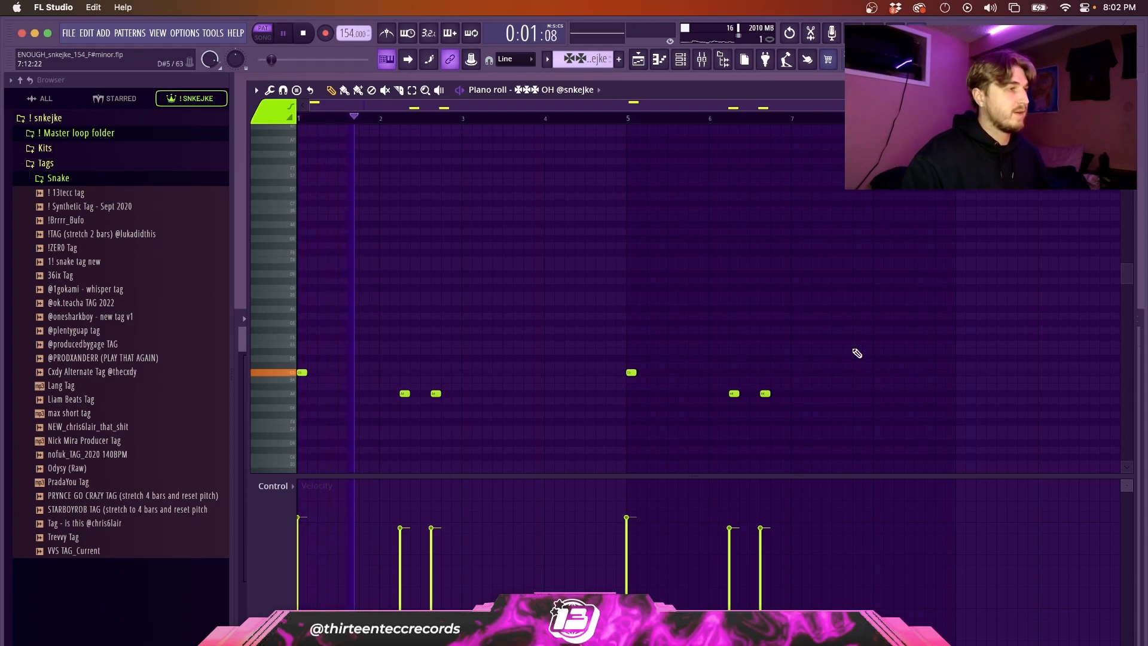
key("space")
key("F5")
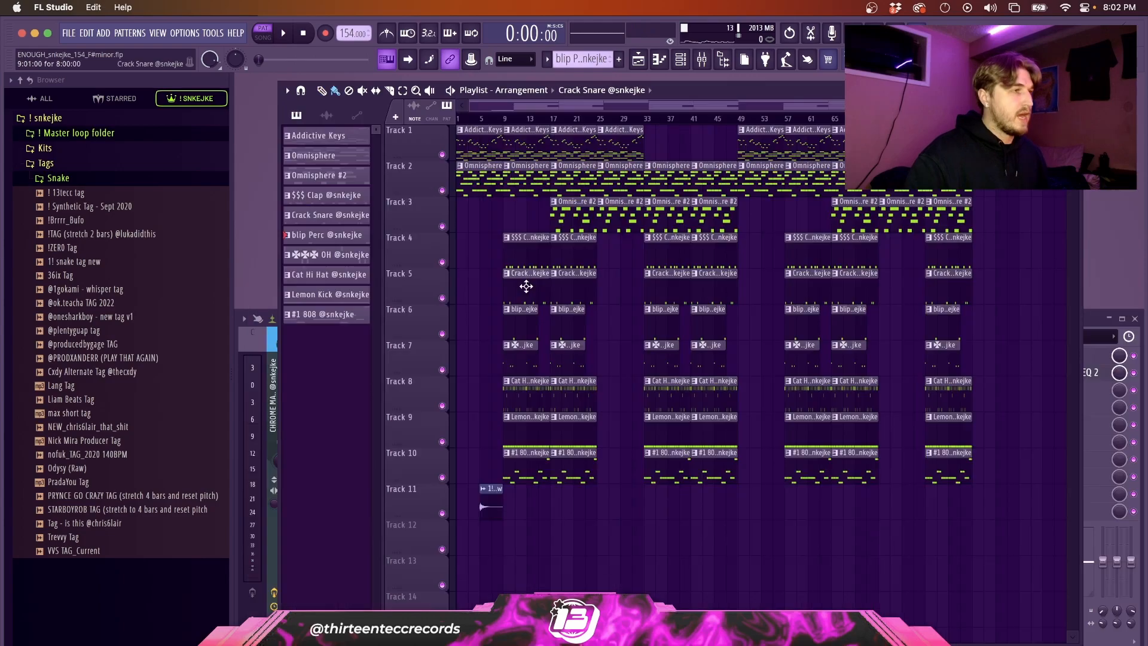
- Open the Crack Snare clip on Track 5 in the piano roll and highlight all its snare hits
double_click(526, 283)
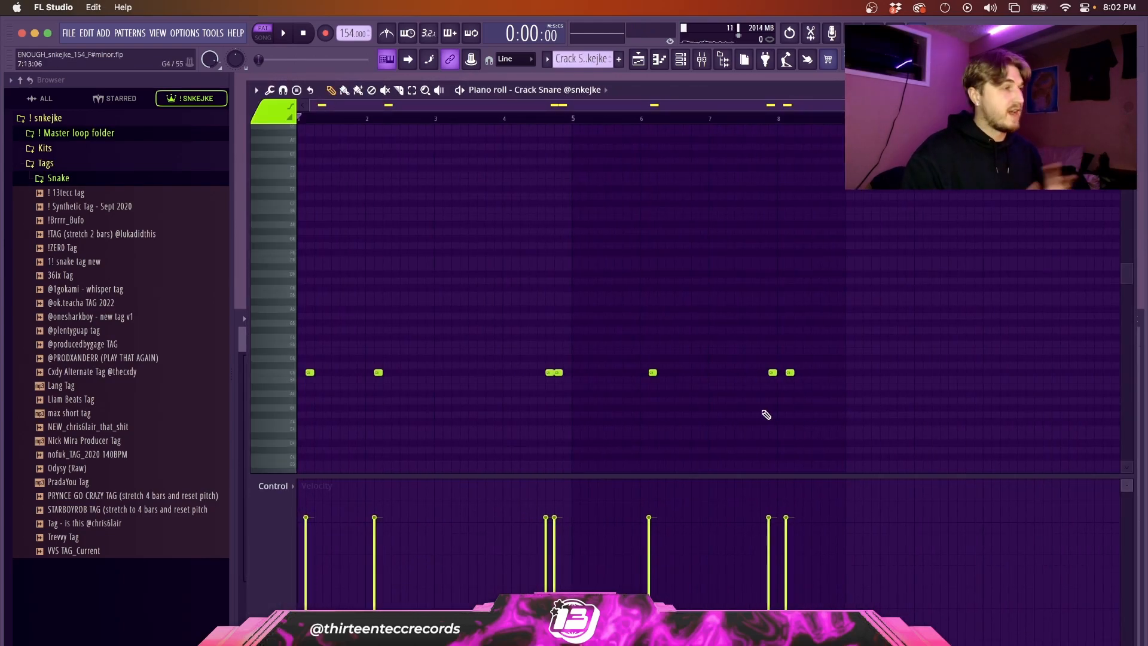
left_click_drag(301, 357, 785, 421)
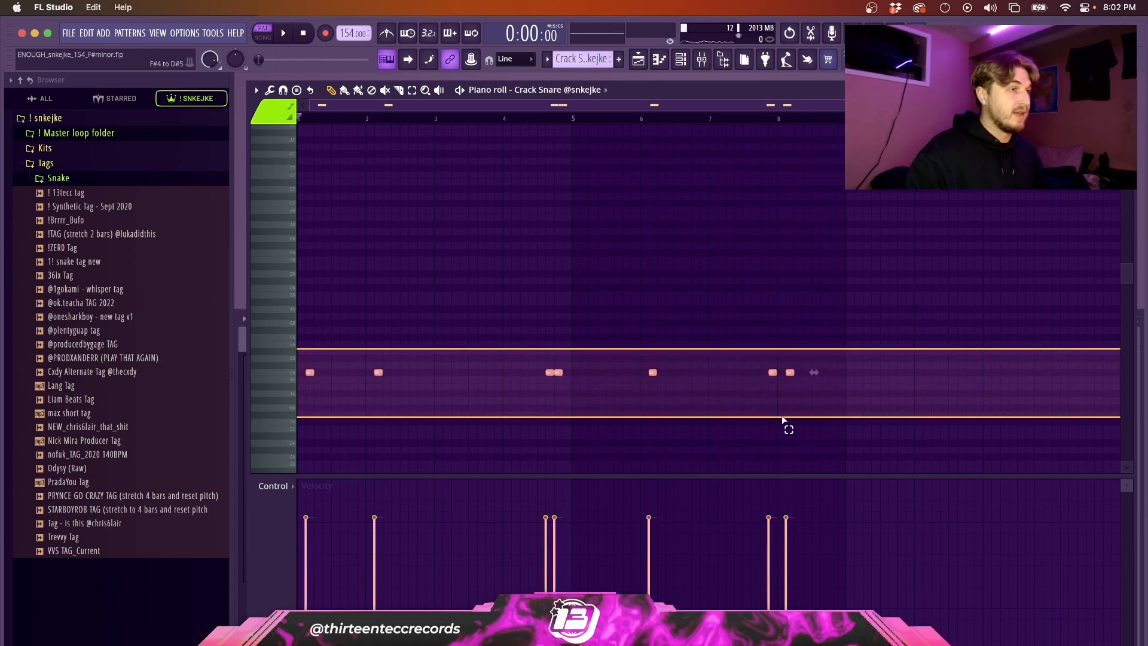
- Open the $$$ Clap clip on Track 4 in the piano roll and audition its pattern from bar 2
left_click_drag(785, 421, 787, 424)
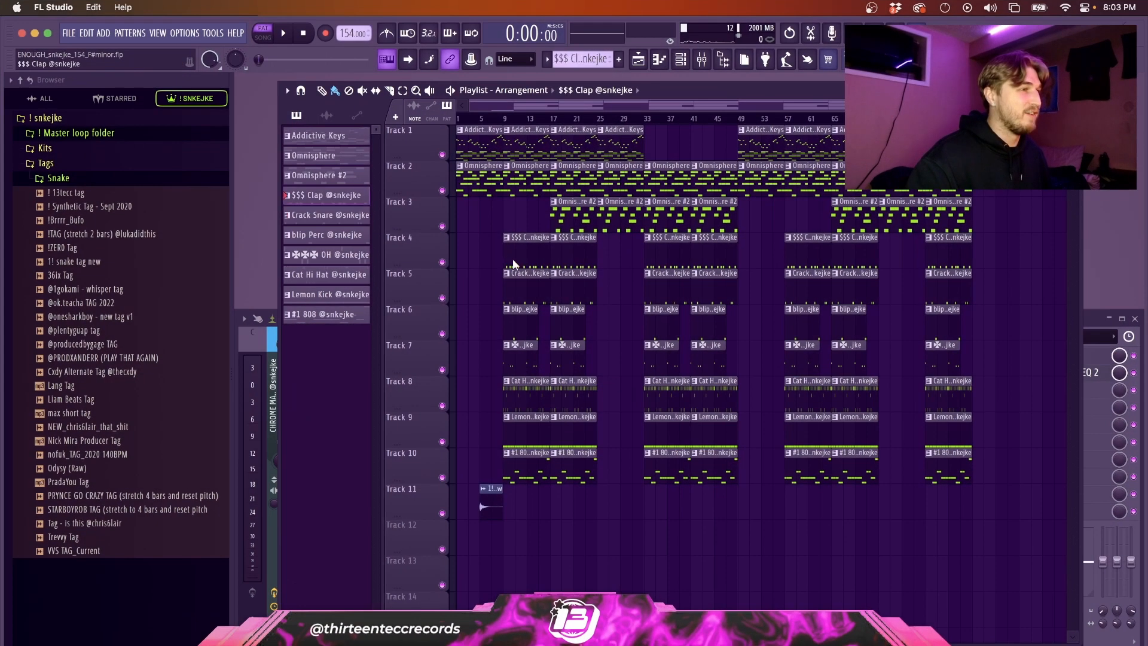
double_click(512, 258)
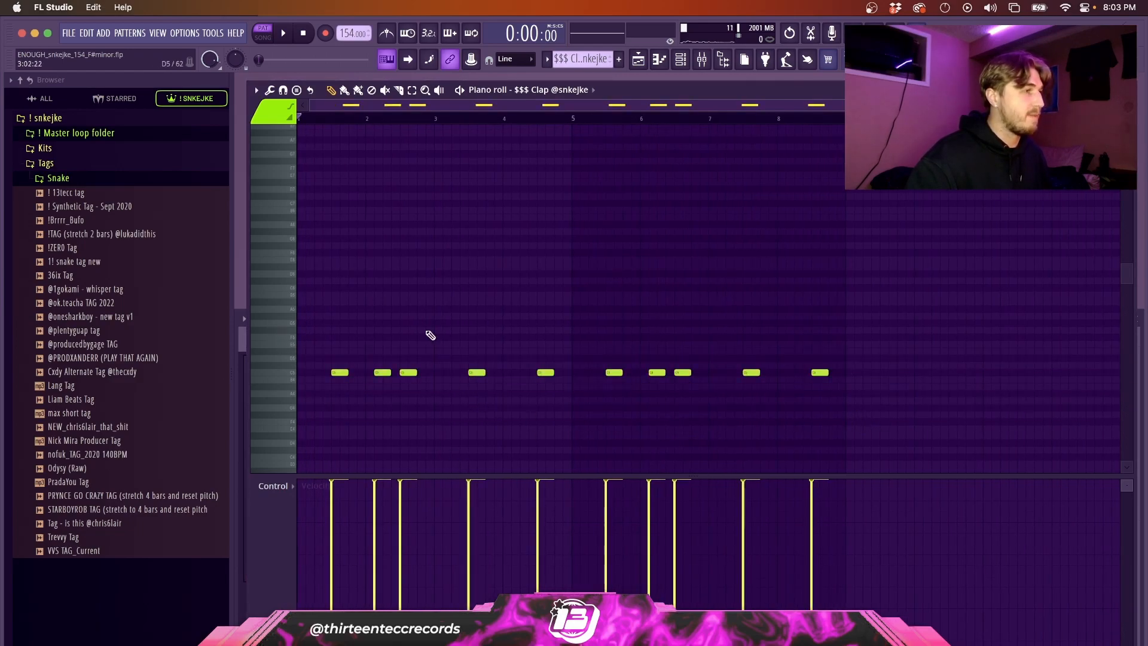
left_click(373, 117)
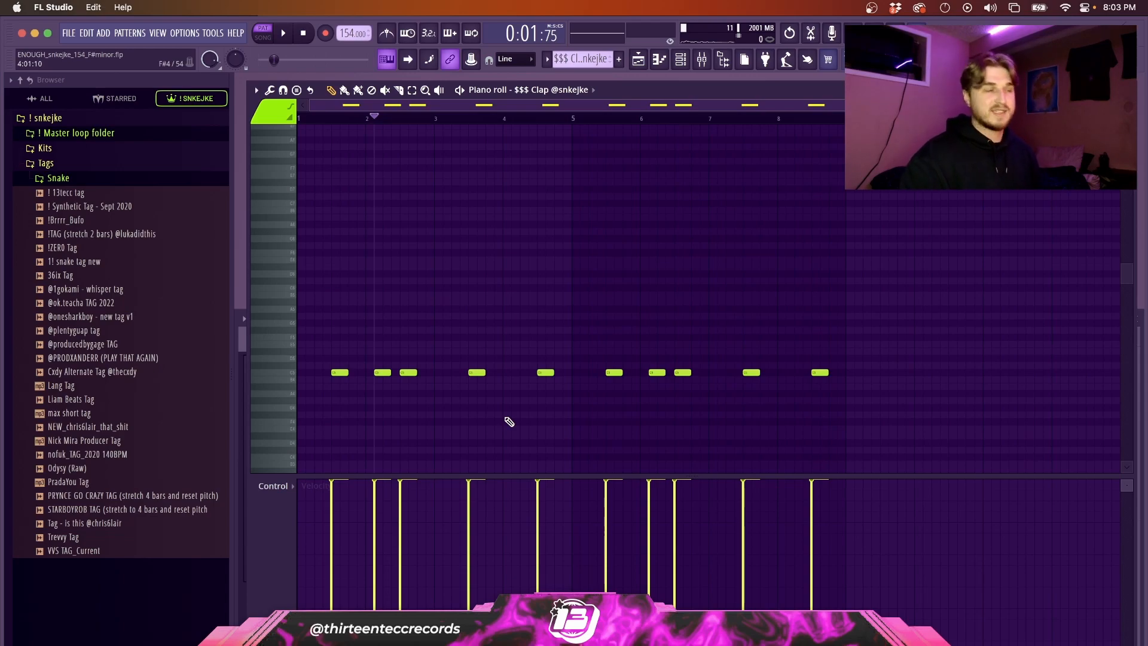
key("space")
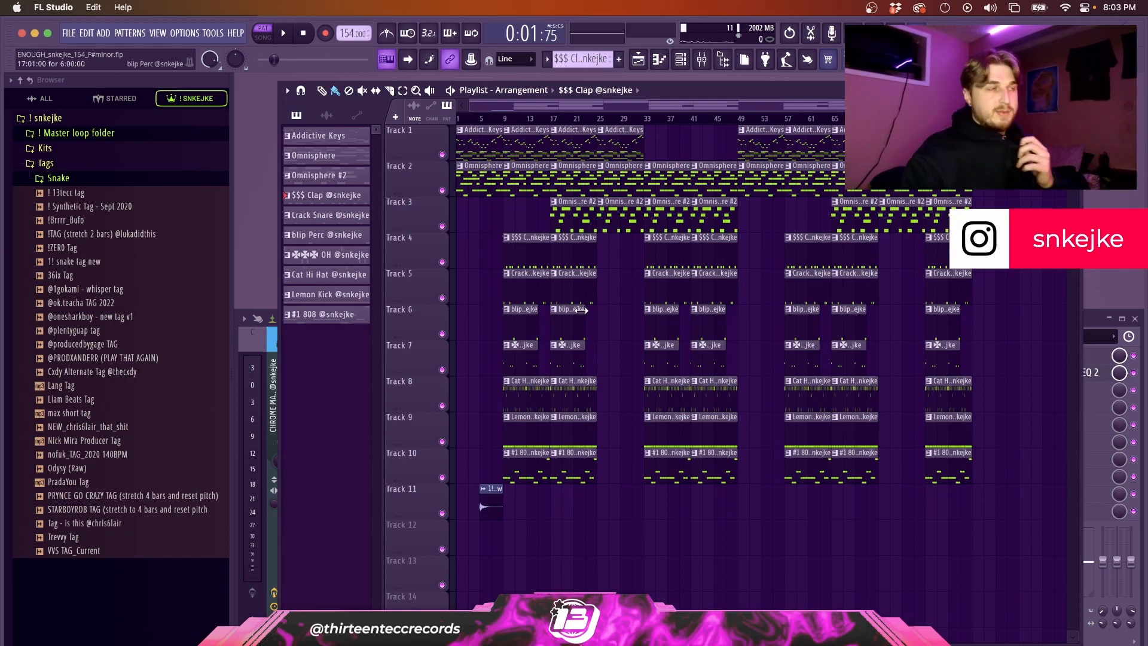
- Clear the playlist arrangement, leaving only one eight-bar loop of every pattern at bar 1 and the producer tag
left_click_drag(453, 214, 453, 143)
left_click(990, 178, "super")
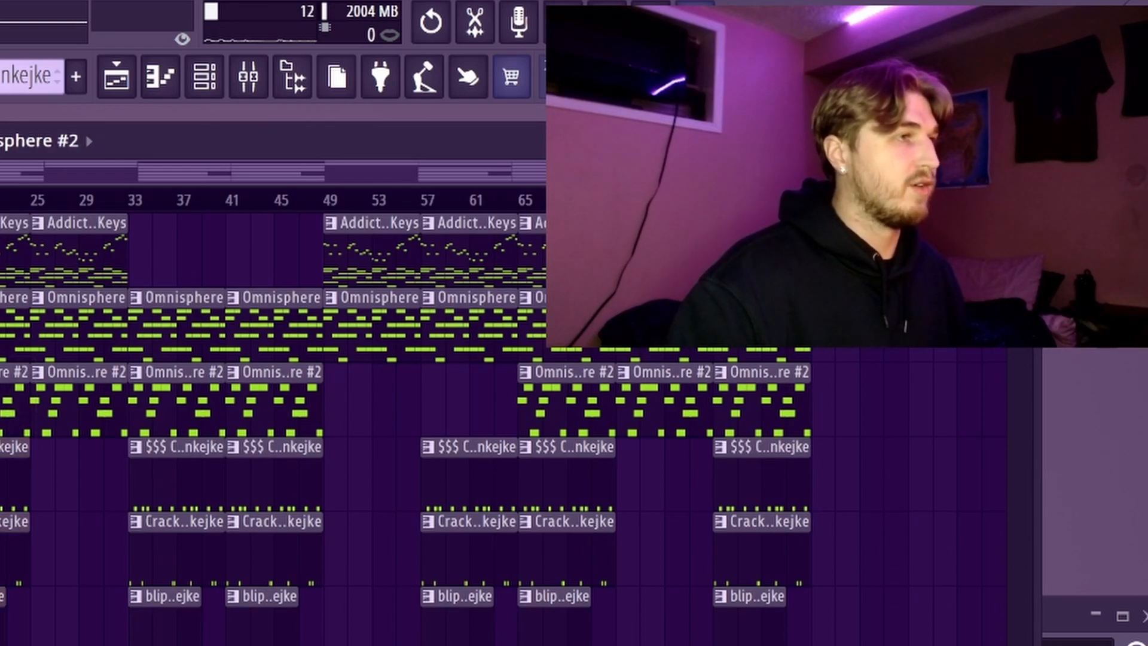
left_click_drag(1, 644, 771, 251)
key("Delete")
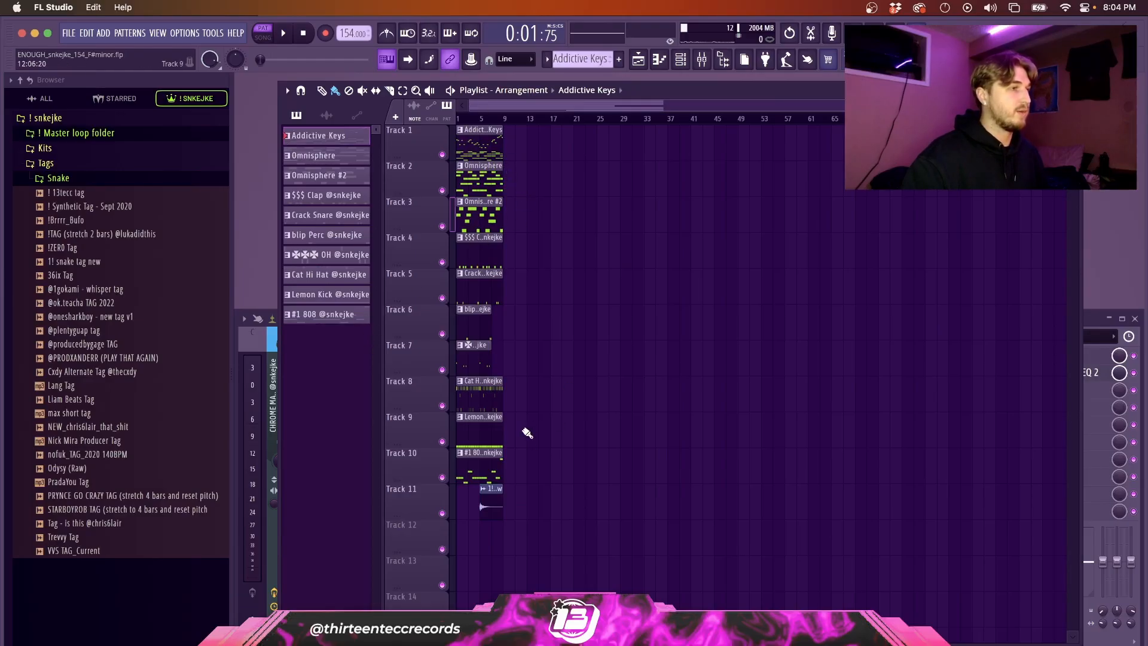
- Duplicate the eight-bar loop of all patterns ten times, filling the playlist up to bar 89
key("ctrl+a")
key("ctrl+b")
key("ctrl+b")
key("ctrl+b")
key("ctrl+b")
key("ctrl+b")
key("ctrl+b")
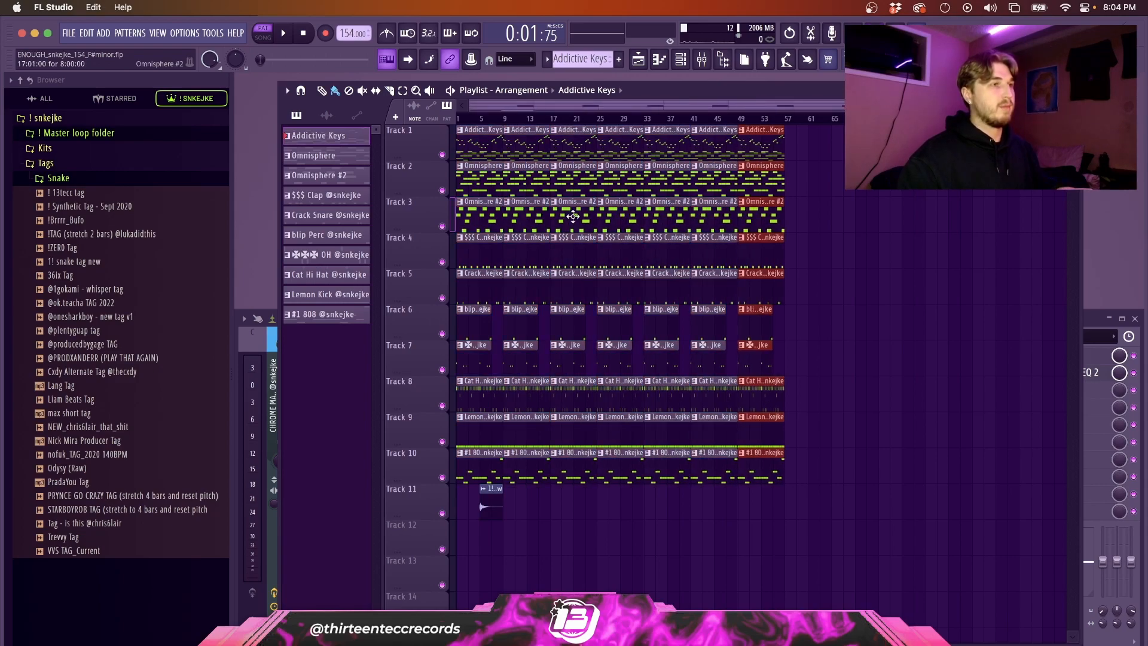
key("ctrl+b")
key("ctrl+b")
key("ctrl+b")
key("ctrl+b")
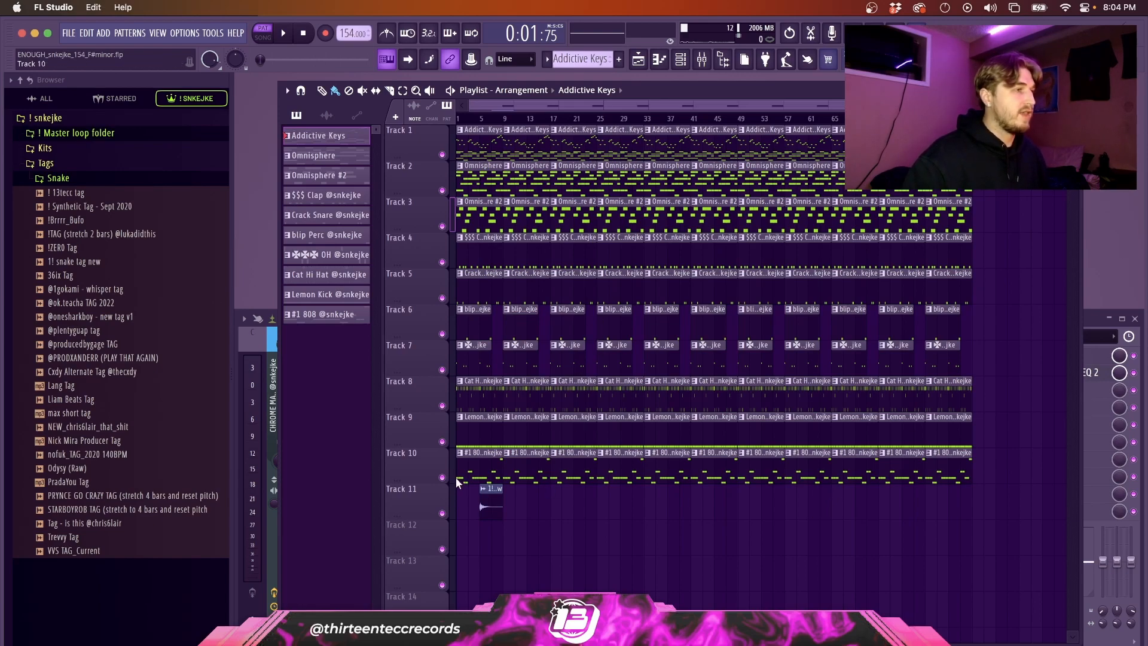
- Delete the drum, 808 and Omnisphere #2 clips from the first eight bars, and switch playback to song mode
left_click_drag(463, 471, 472, 307)
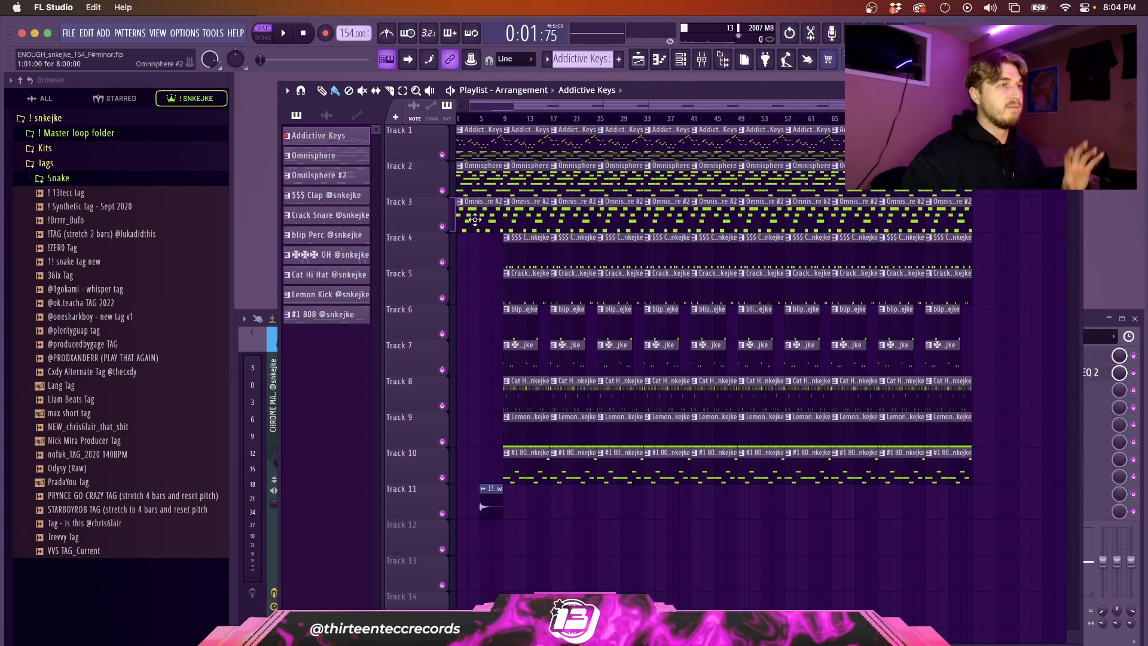
right_click(469, 222)
key("l")
key("space")
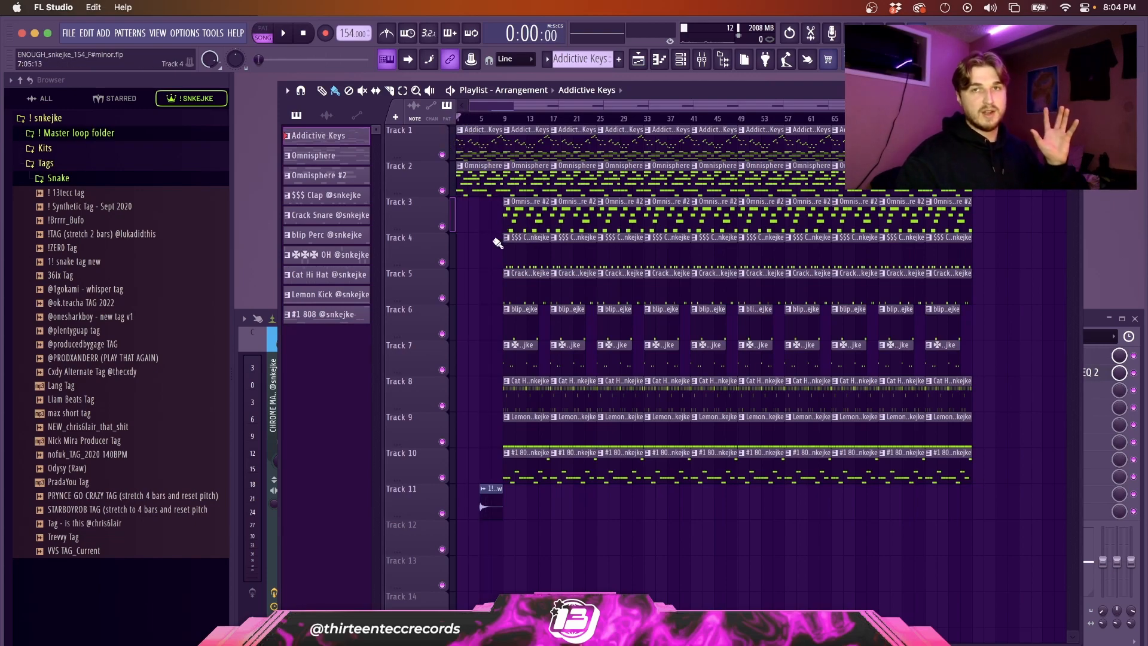
- Delete the Omnisphere #2 clip at bar 9 and move the playhead to its new entry around bar 17
left_click(505, 118)
right_click(525, 209)
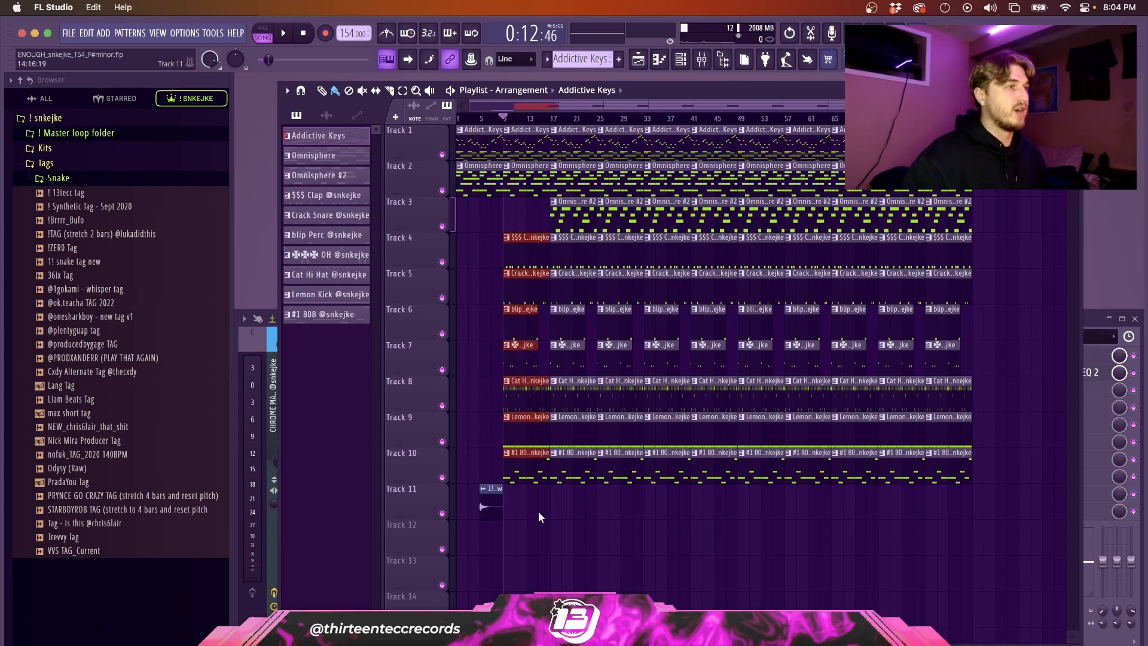
left_click(557, 118)
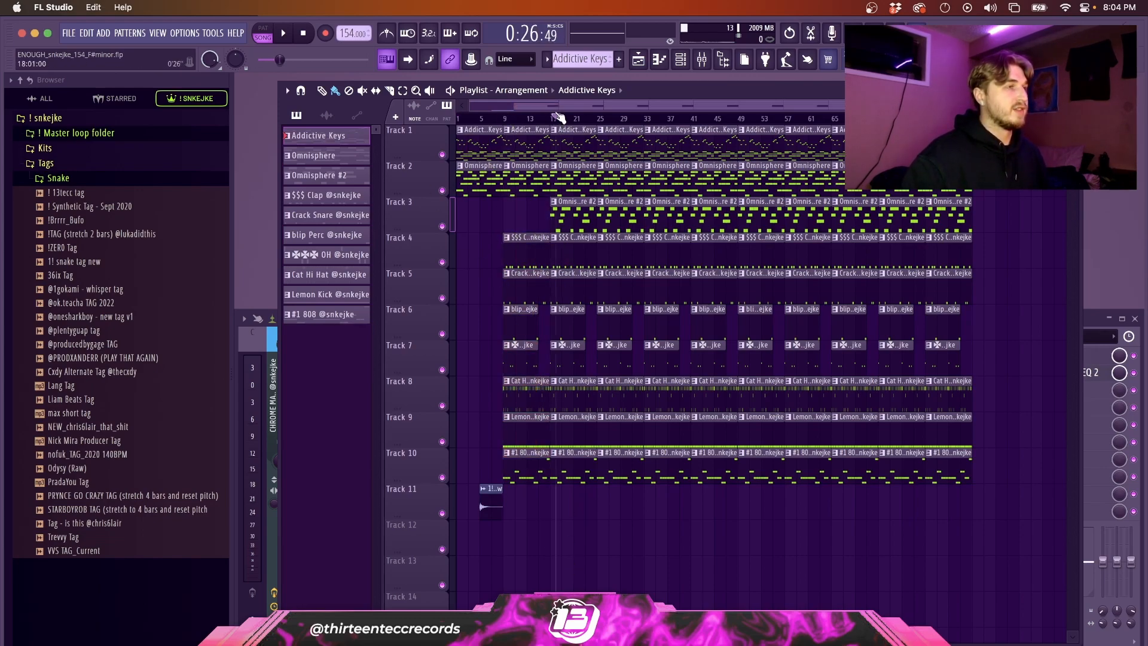
left_click_drag(556, 222, 594, 223)
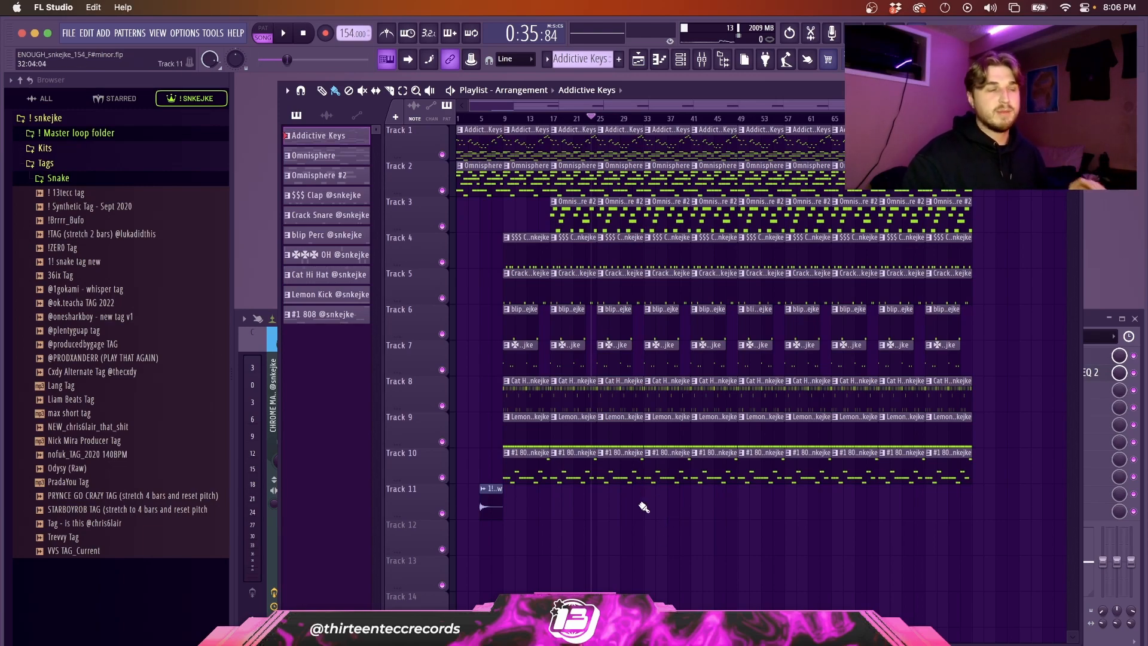
- Delete the drum and 808 clips from bars 25 to 32 and the Addictive Keys clips from bars 33 to 48
left_click_drag(610, 509, 611, 268)
key("Delete")
left_click_drag(589, 124, 615, 140)
right_click(667, 144)
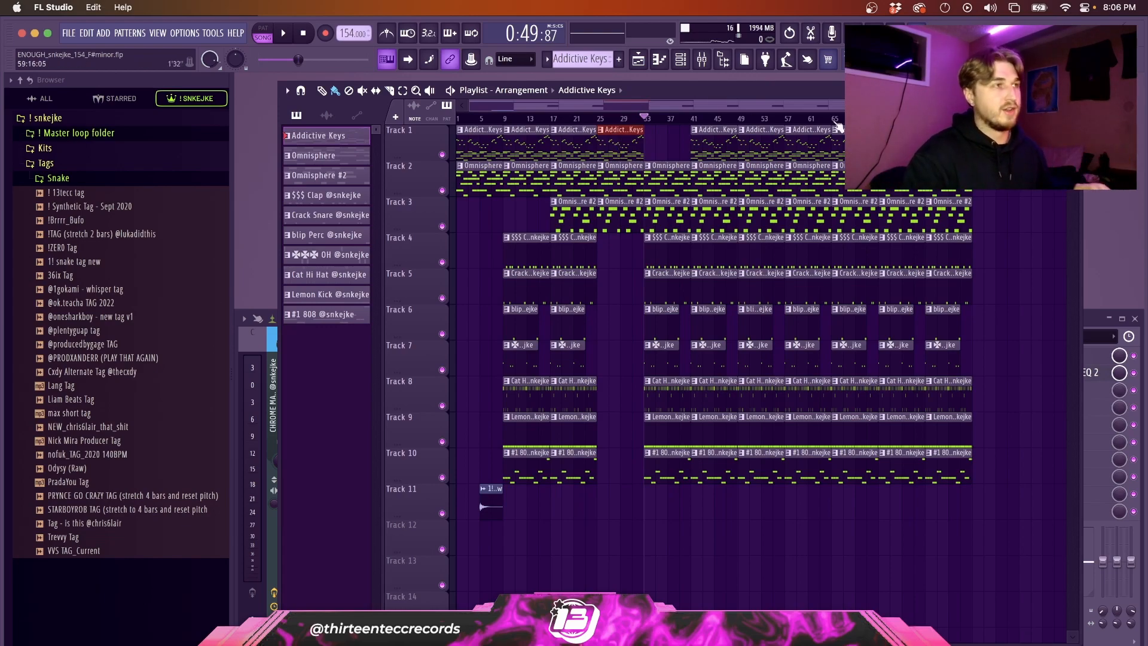
right_click(716, 151)
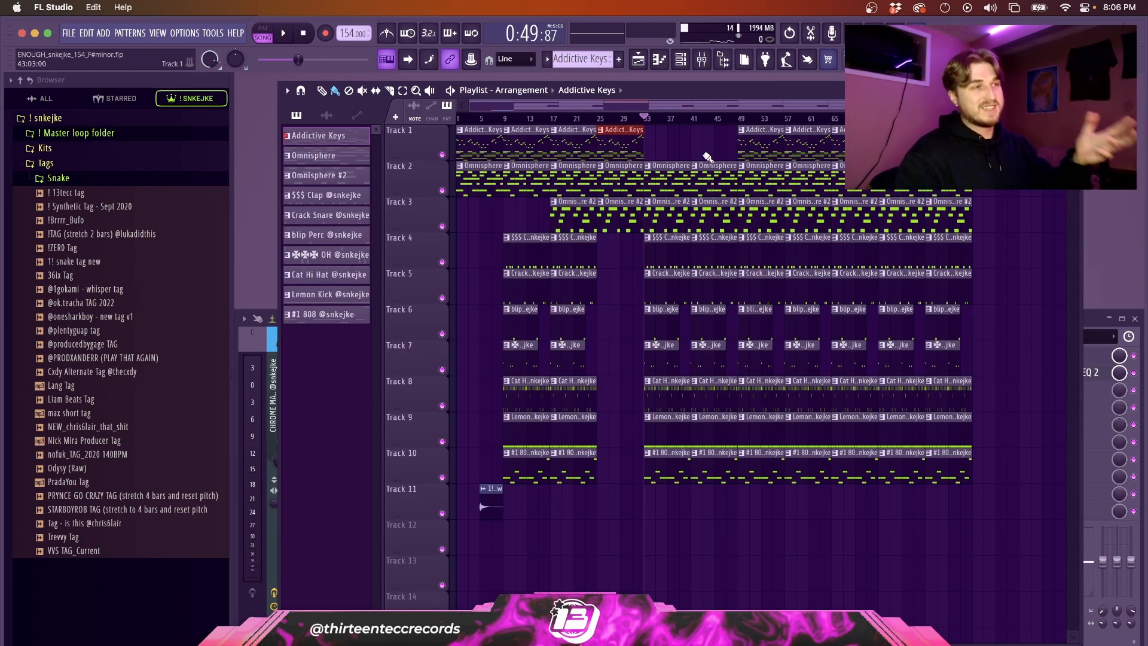
- Review the transition from the drumless break into the section at bar 33, placing the playhead at bars 33 and 29
left_click(688, 137)
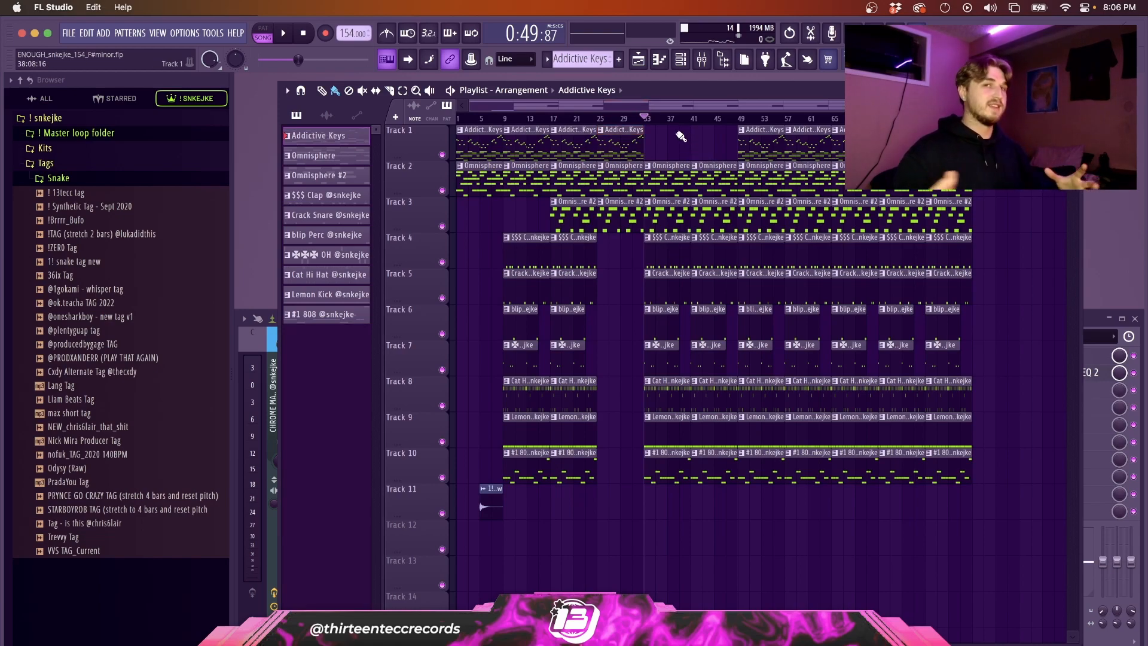
left_click_drag(648, 127, 611, 143)
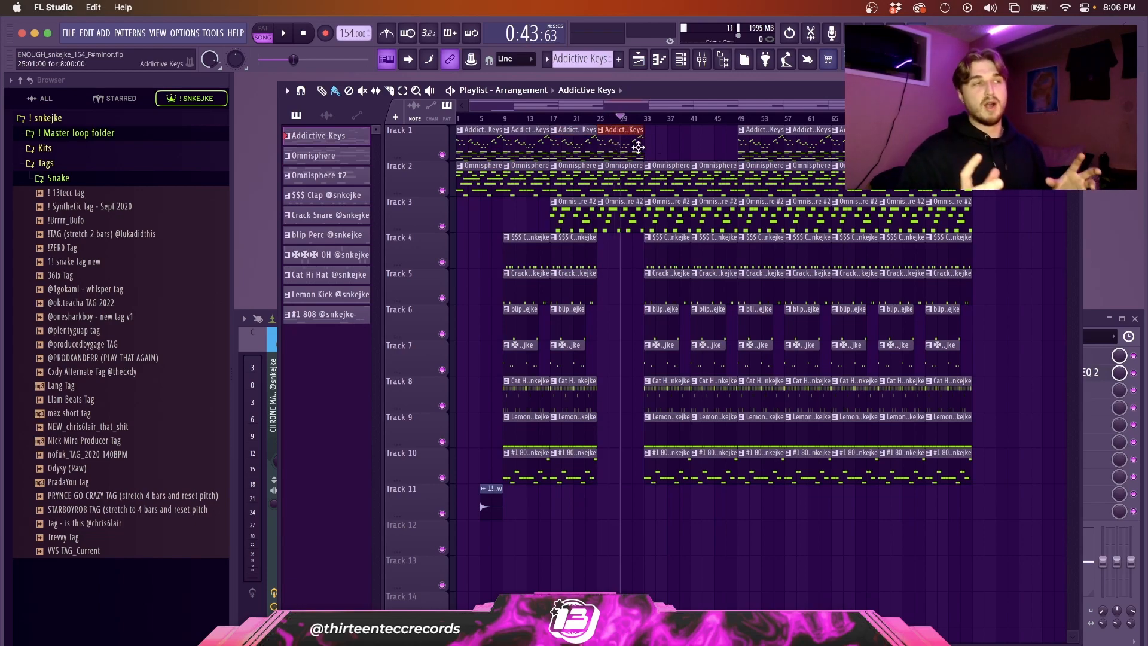
left_click(698, 153)
left_click(645, 118)
left_click(646, 119)
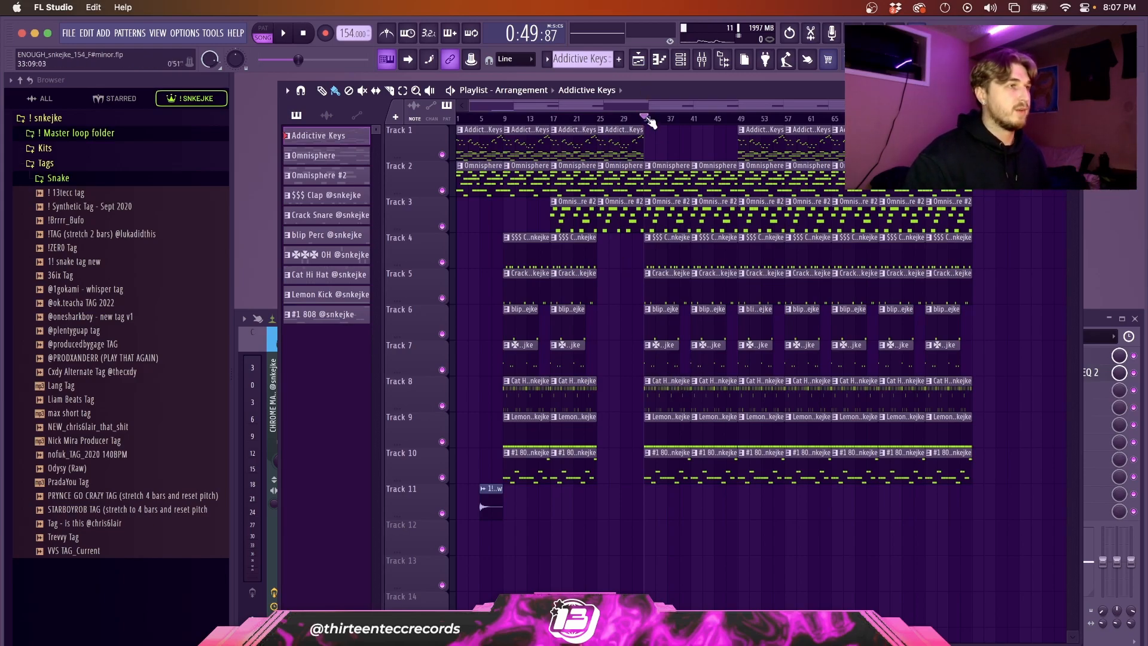
mouse_move(645, 118)
left_mouse_down()
mouse_move(614, 118)
mouse_move(625, 119)
left_mouse_up()
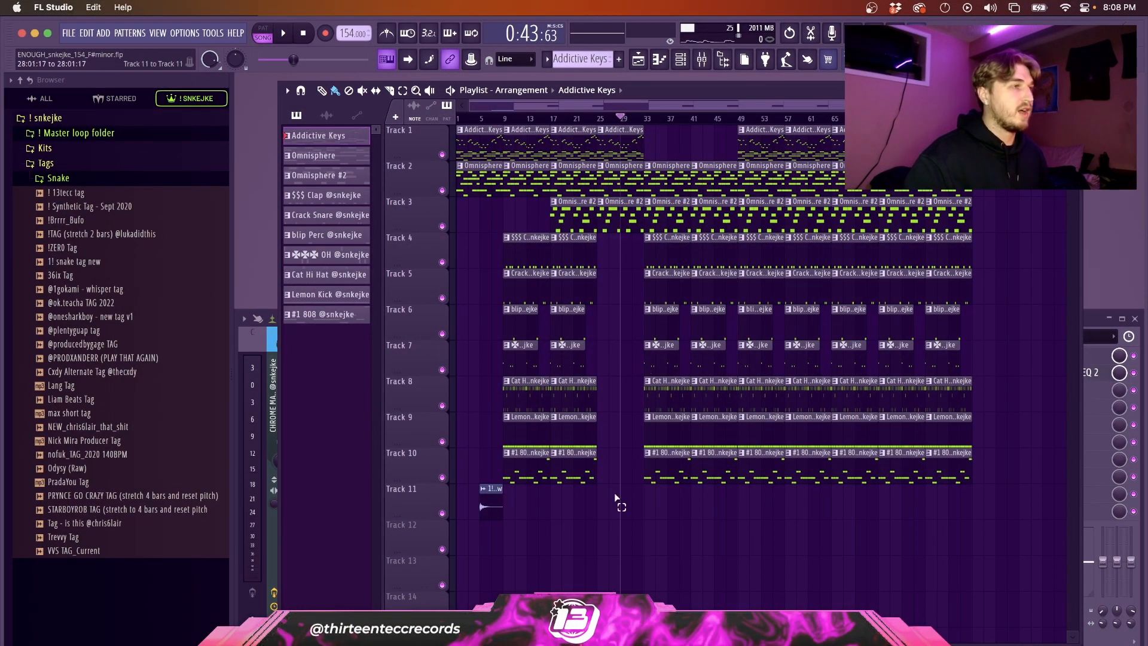
- Delete all playlist clips from bar 49 onward
left_click_drag(615, 498, 732, 147)
left_click_drag(620, 518, 735, 133)
left_click_drag(768, 518, 948, 127)
key("Delete")
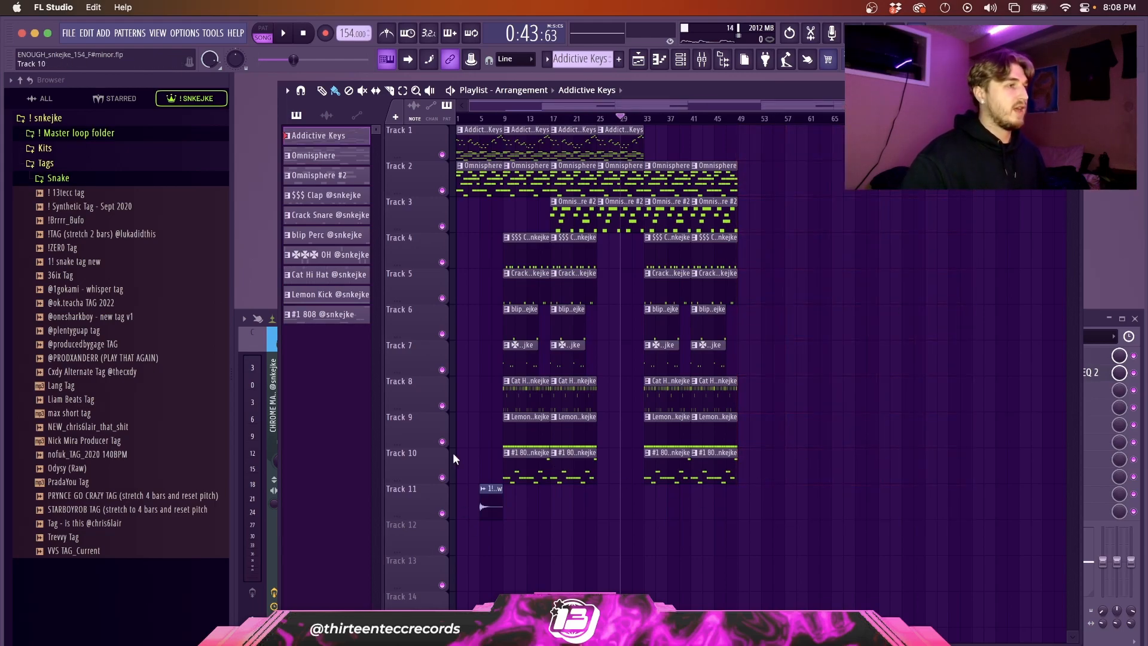
- Repeat the 48-bar section from bar 49, ending the arrangement at bar 89, and check the ending from around bar 81
left_click_drag(474, 465, 936, 118)
key("super+b")
left_click(799, 547, "super")
scroll(859, 532, "down", 1)
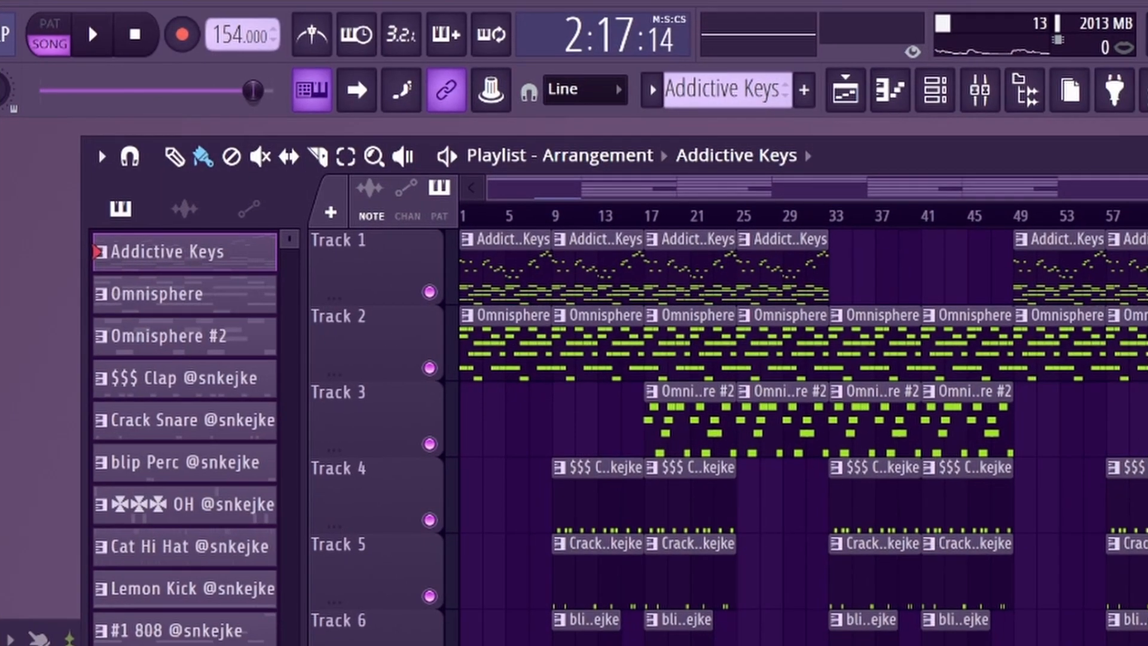
mouse_move(253, 90)
left_mouse_down()
mouse_move(219, 90)
mouse_move(272, 89)
mouse_move(258, 90)
left_mouse_up()
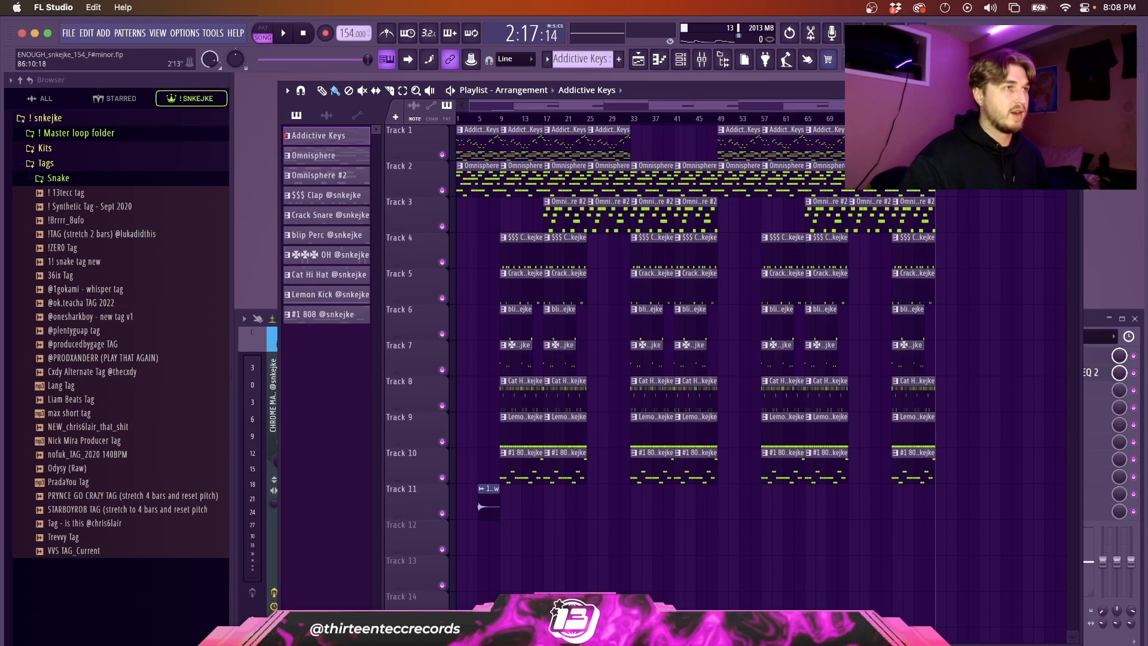
left_click_drag(367, 59, 357, 60)
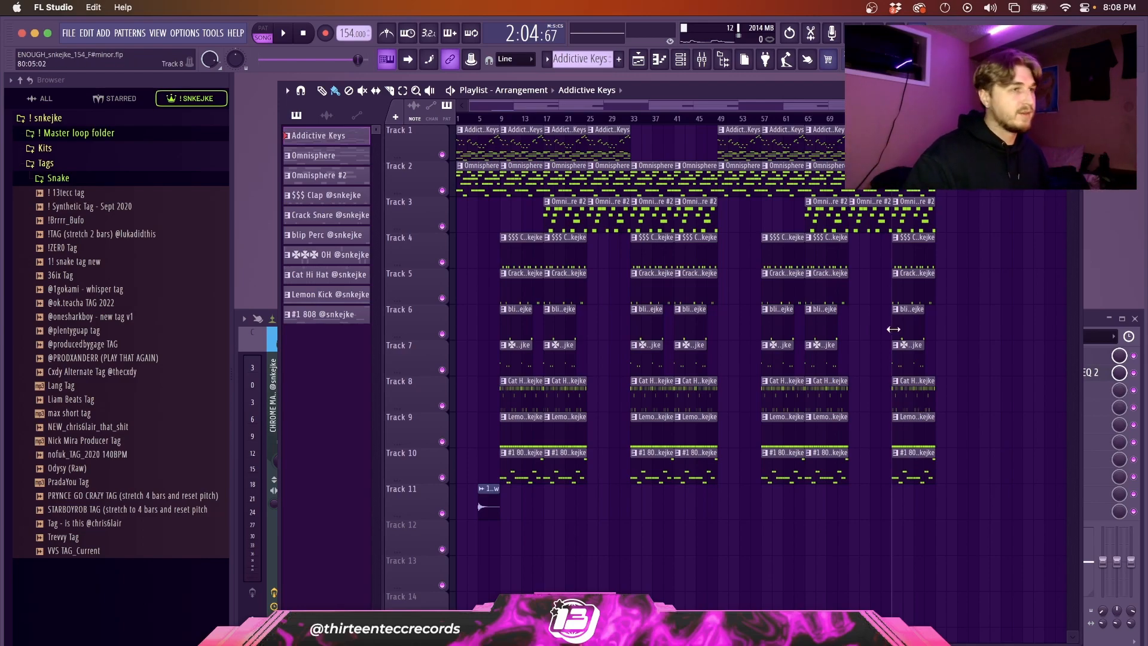
- Bring up the mixer and examine the effect slots on the Addictive Keys insert and the CHROME MASTER track
left_click(1088, 314)
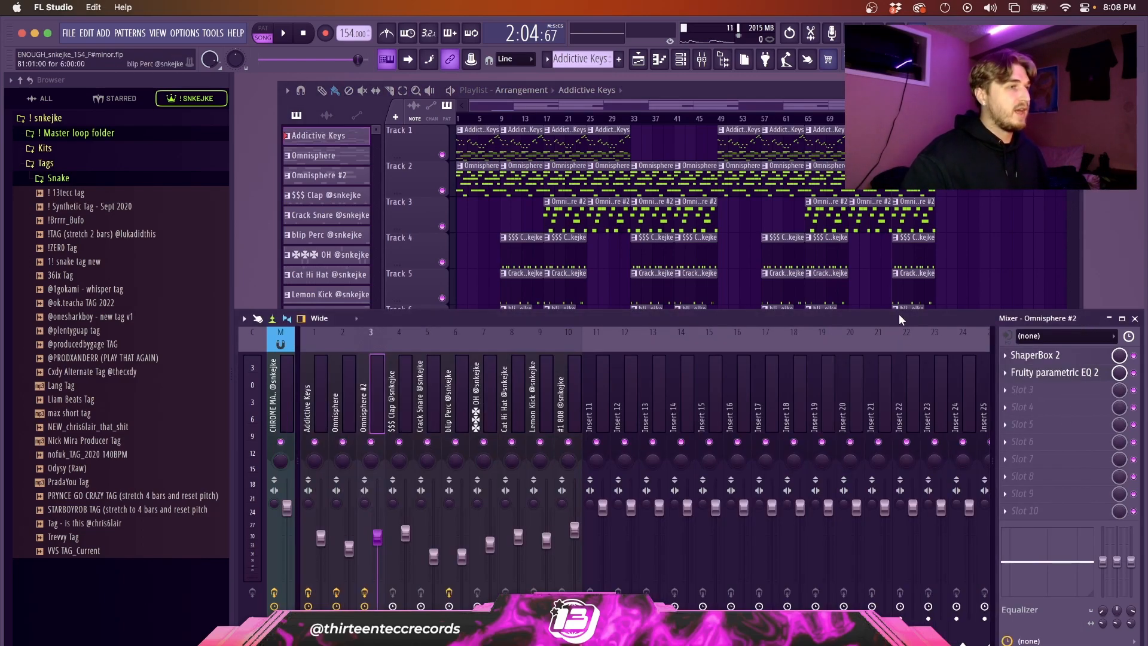
left_click(315, 344)
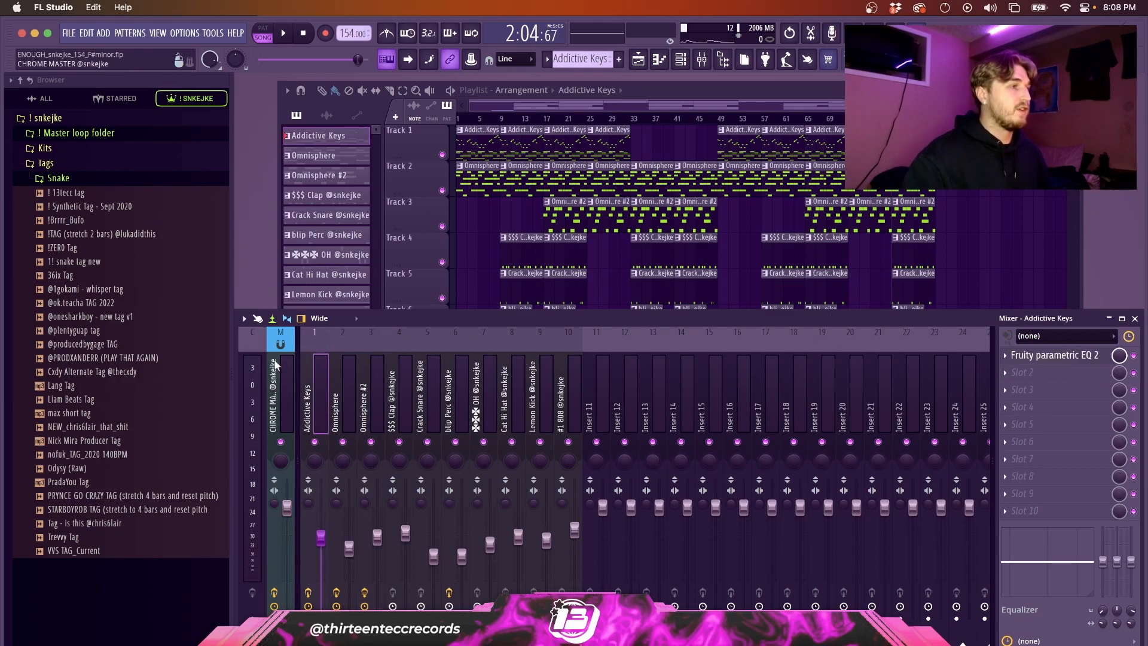
left_click(278, 339)
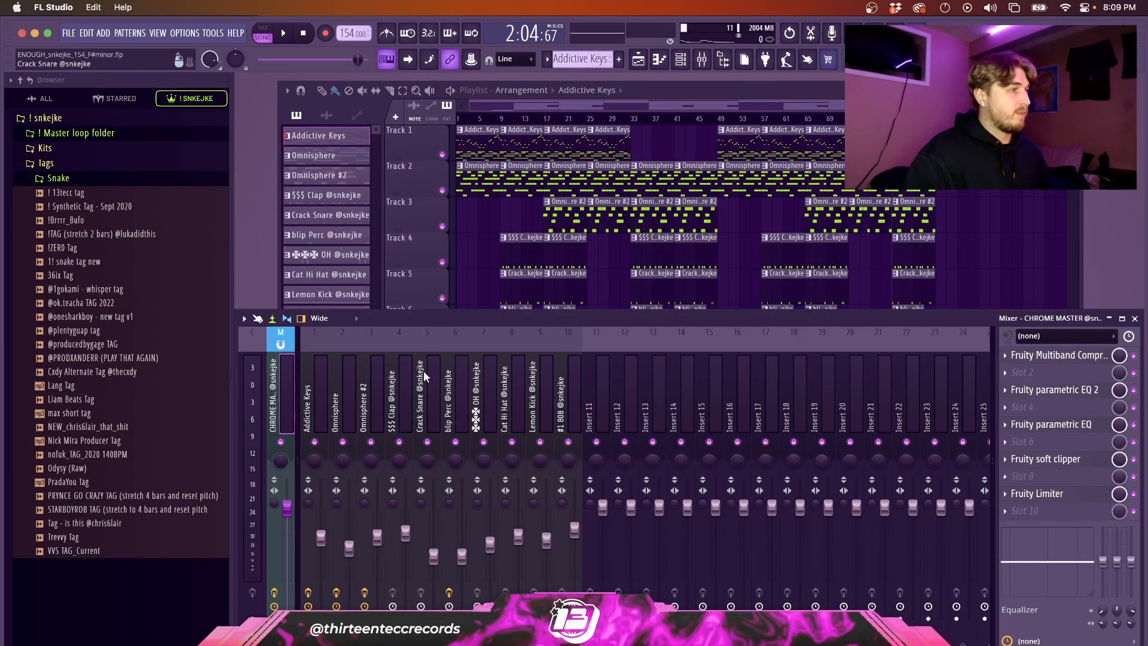
- Highlight mixer inserts 1 to 10, the #1 808 insert, and drum inserts 4 to 10 to review their fader levels
left_click_drag(315, 350, 549, 346)
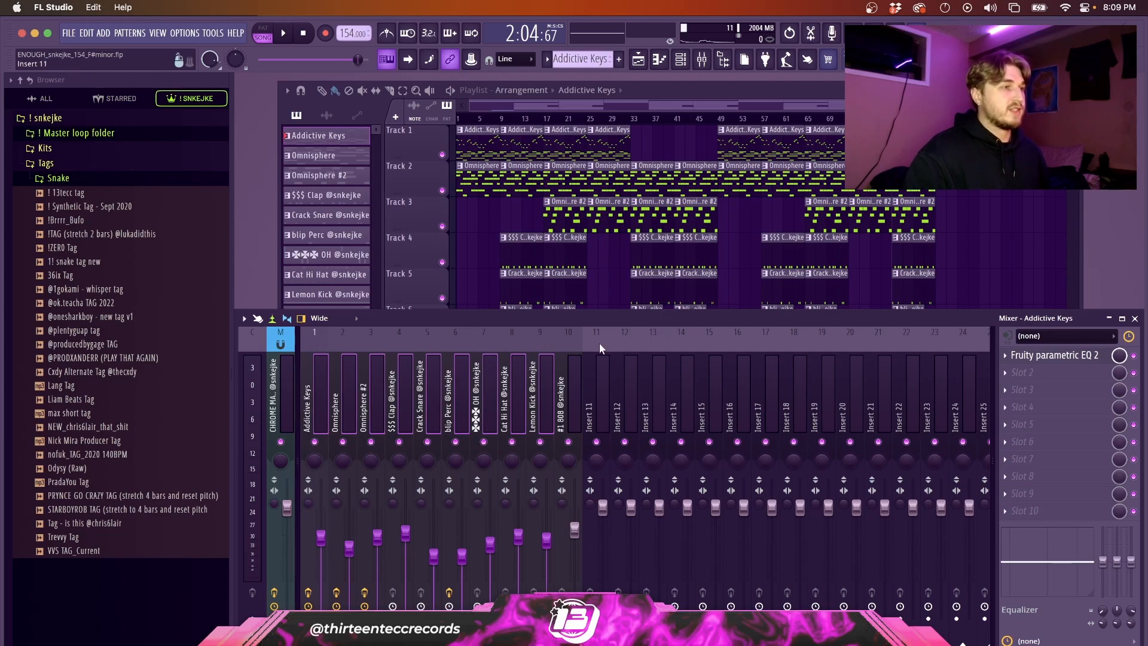
left_click(566, 349)
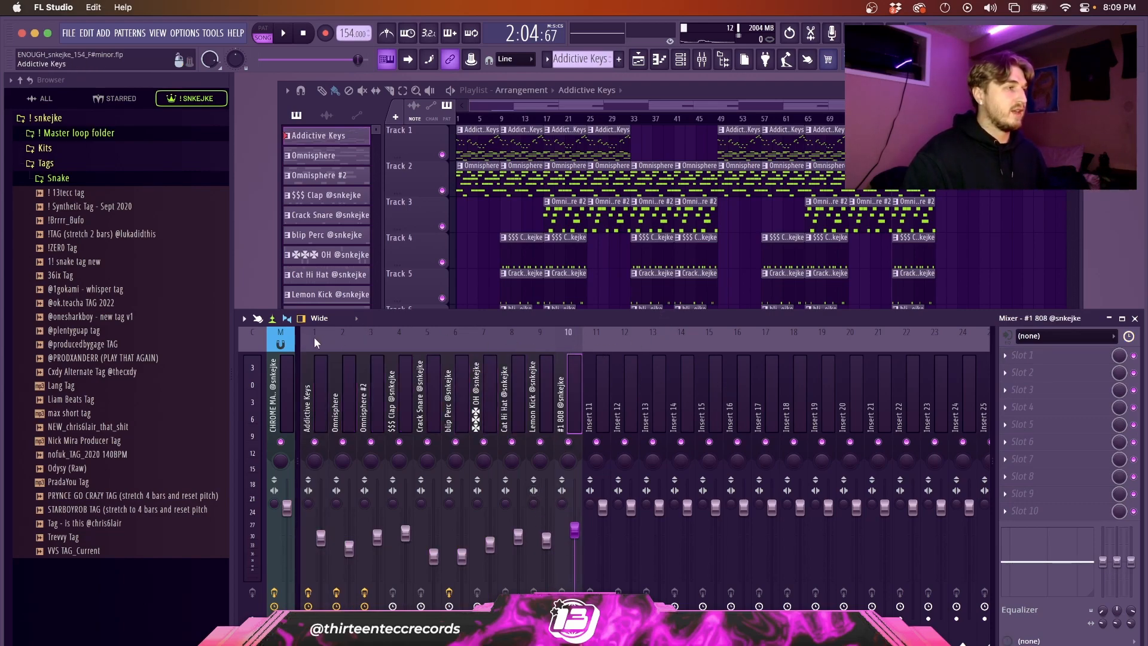
left_click_drag(314, 336, 593, 326)
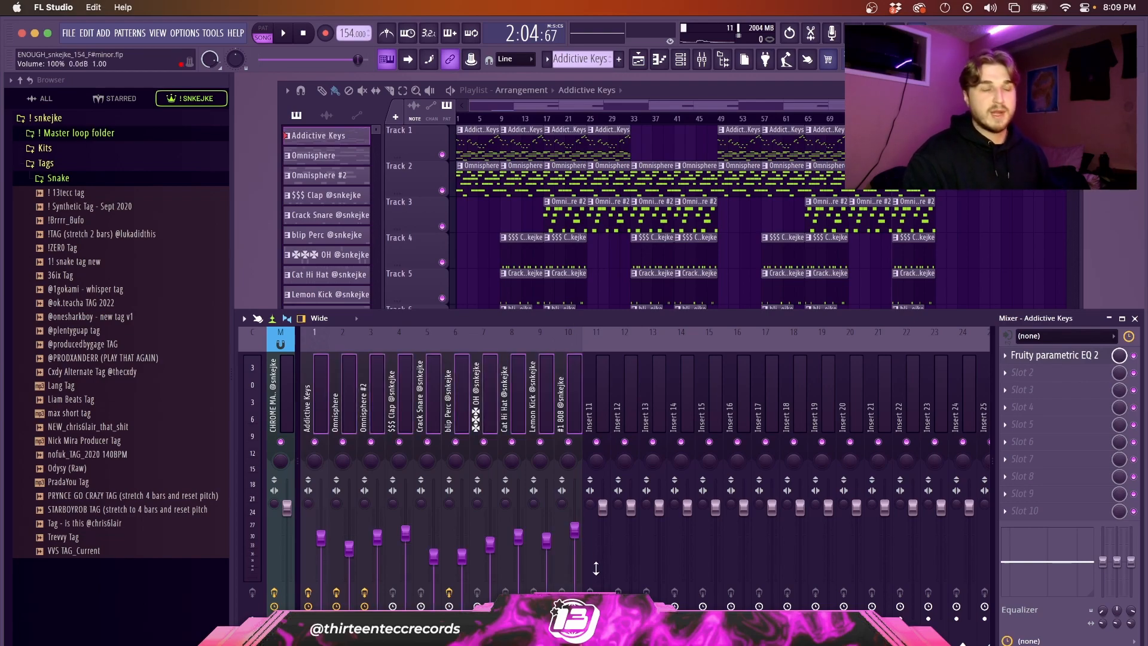
left_click(573, 559)
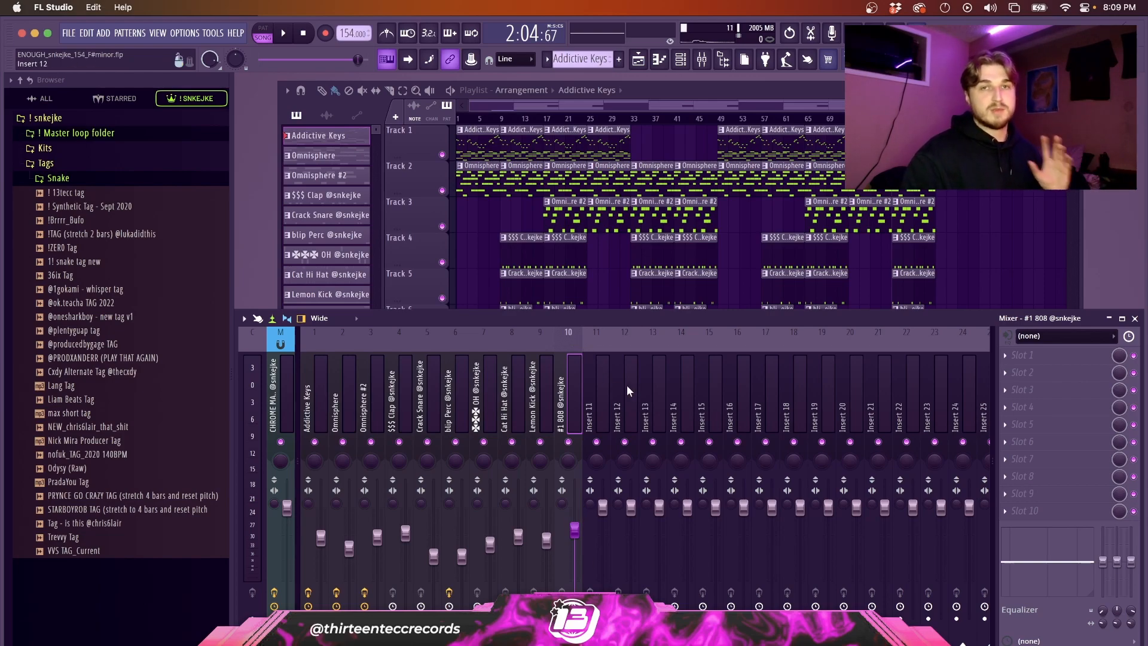
left_click_drag(571, 340, 393, 339)
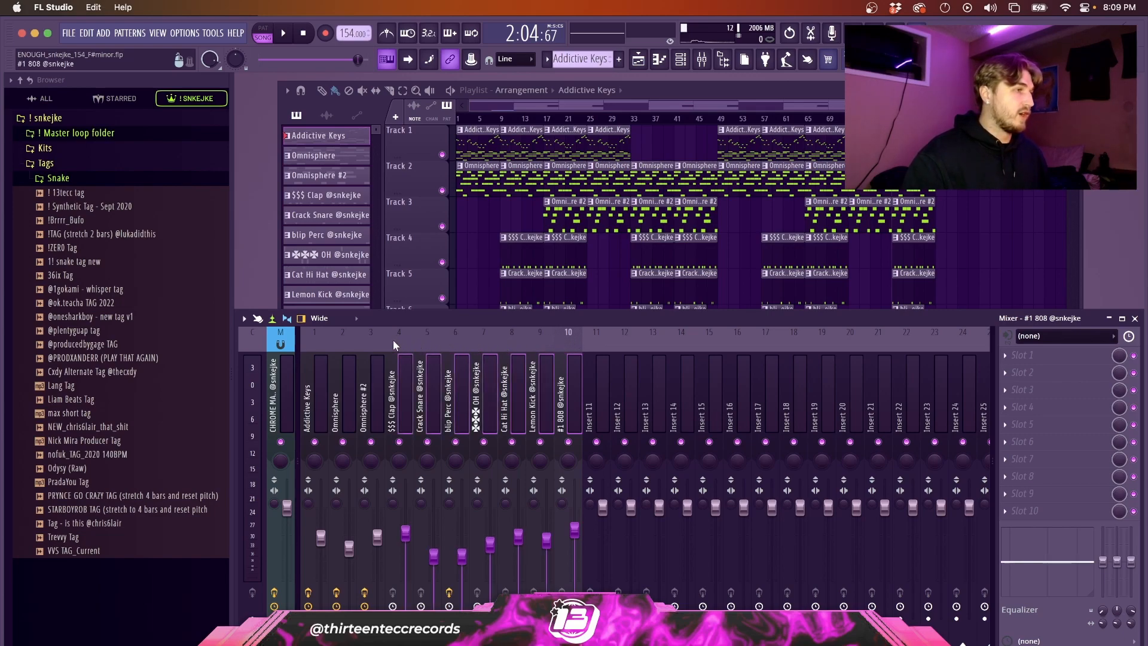
left_click_drag(320, 339, 568, 339)
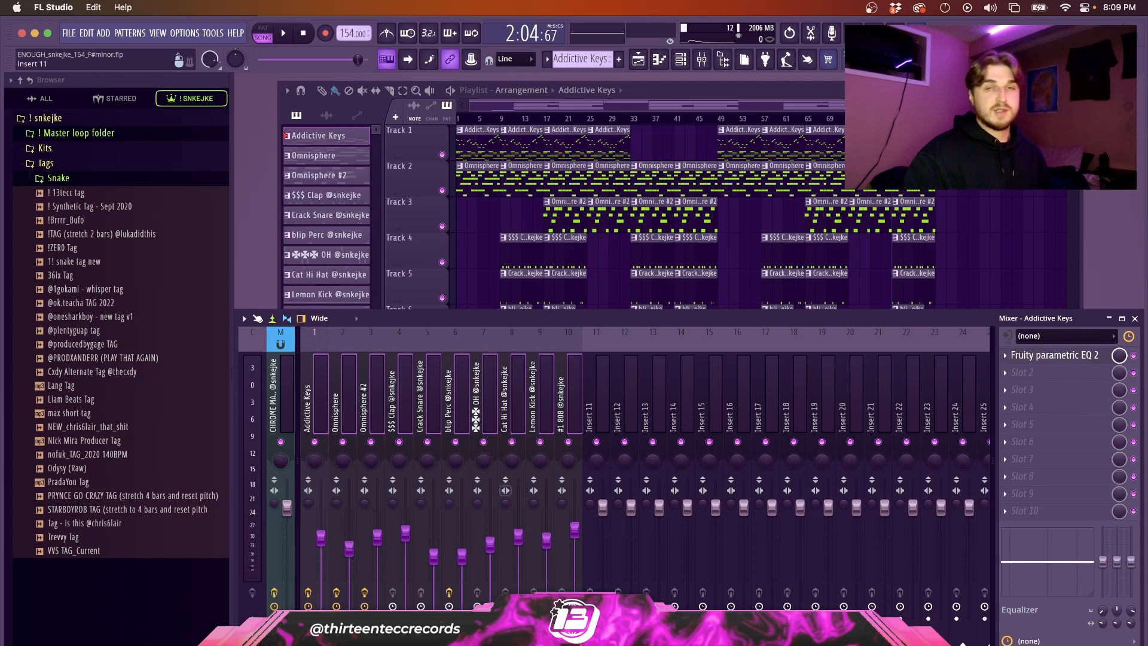